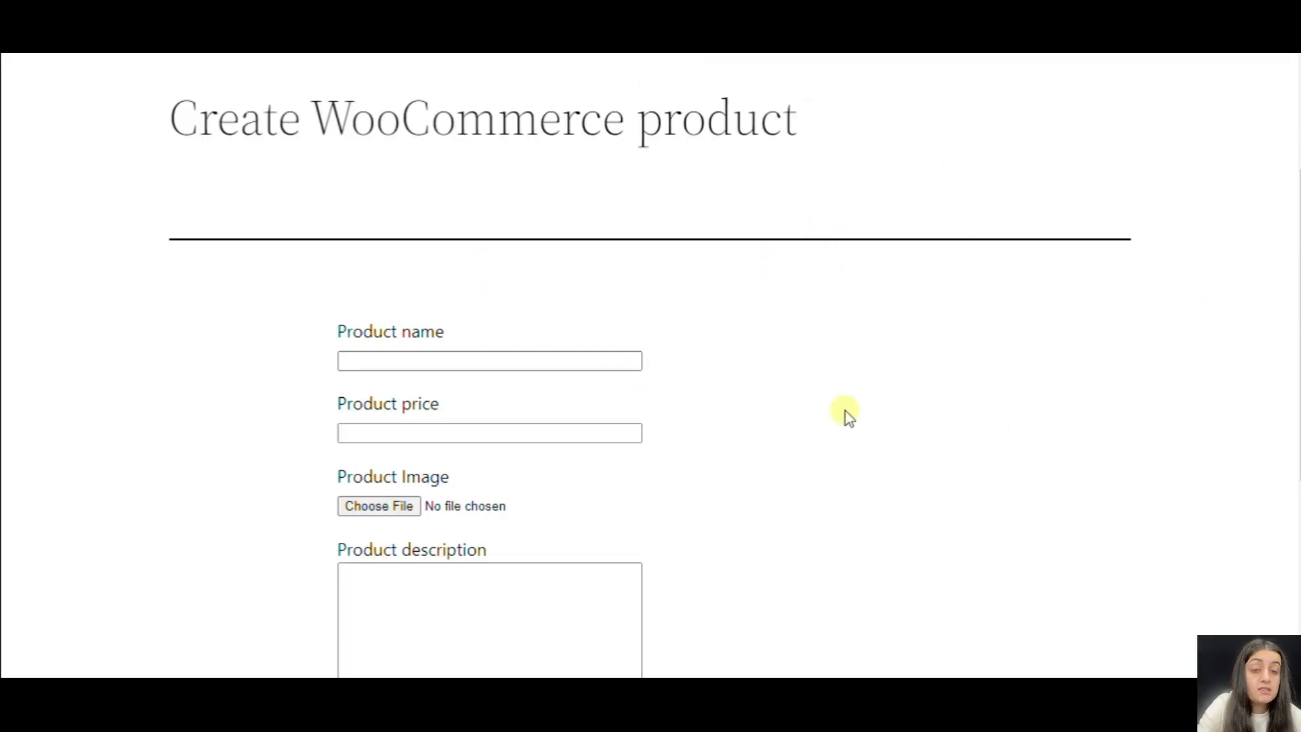
- Scroll through the product form to show the Create product button
{"action": "scroll", "coordinate": [846, 412], "scroll_direction": "down", "scroll_amount": 3}
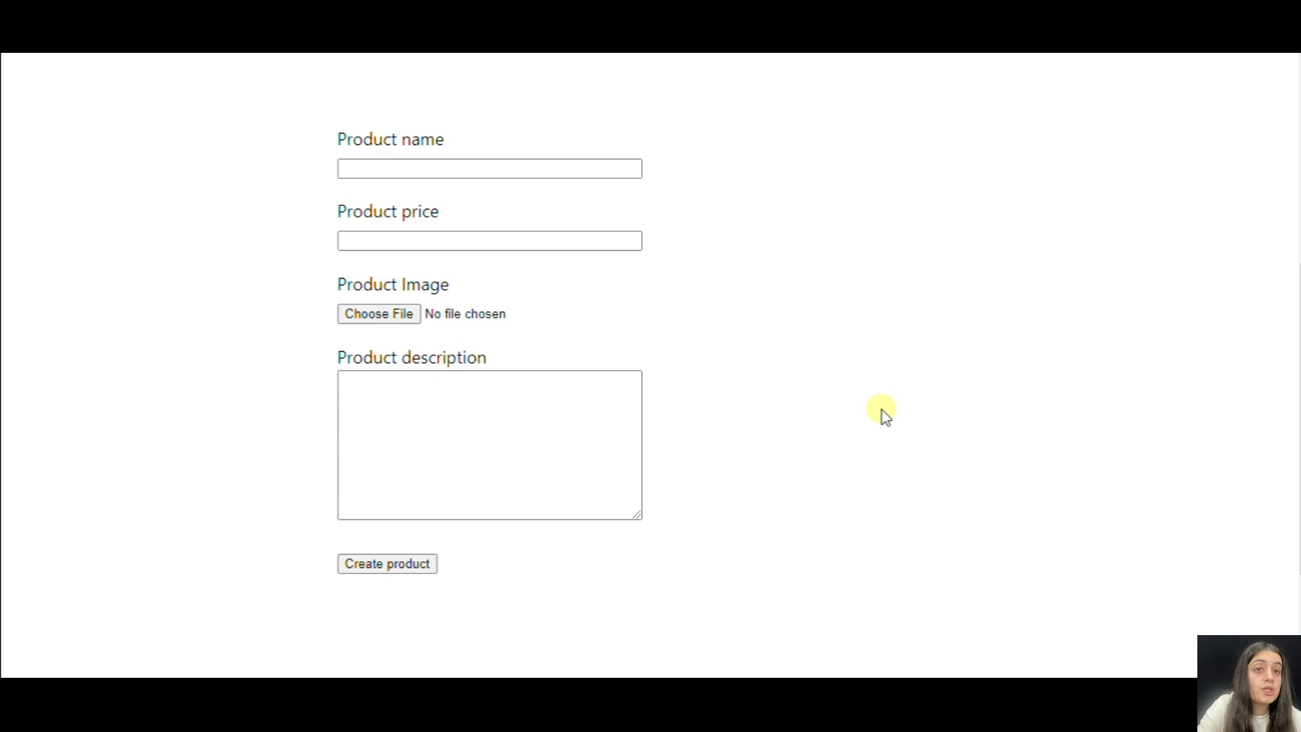
{"action": "scroll", "coordinate": [882, 410], "scroll_direction": "up", "scroll_amount": 3}
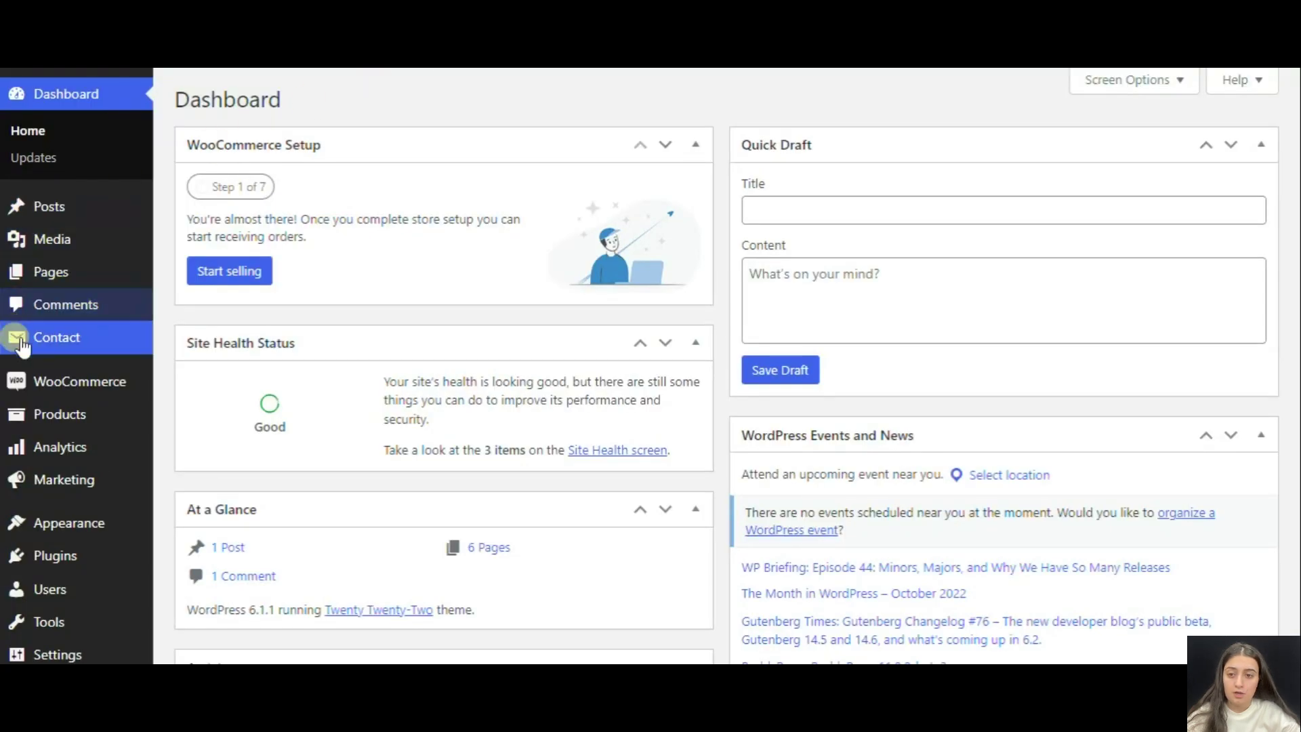
- Inspect Contact form 1's template fields for product name, price, image and description
{"action": "left_click", "coordinate": [30, 337]}
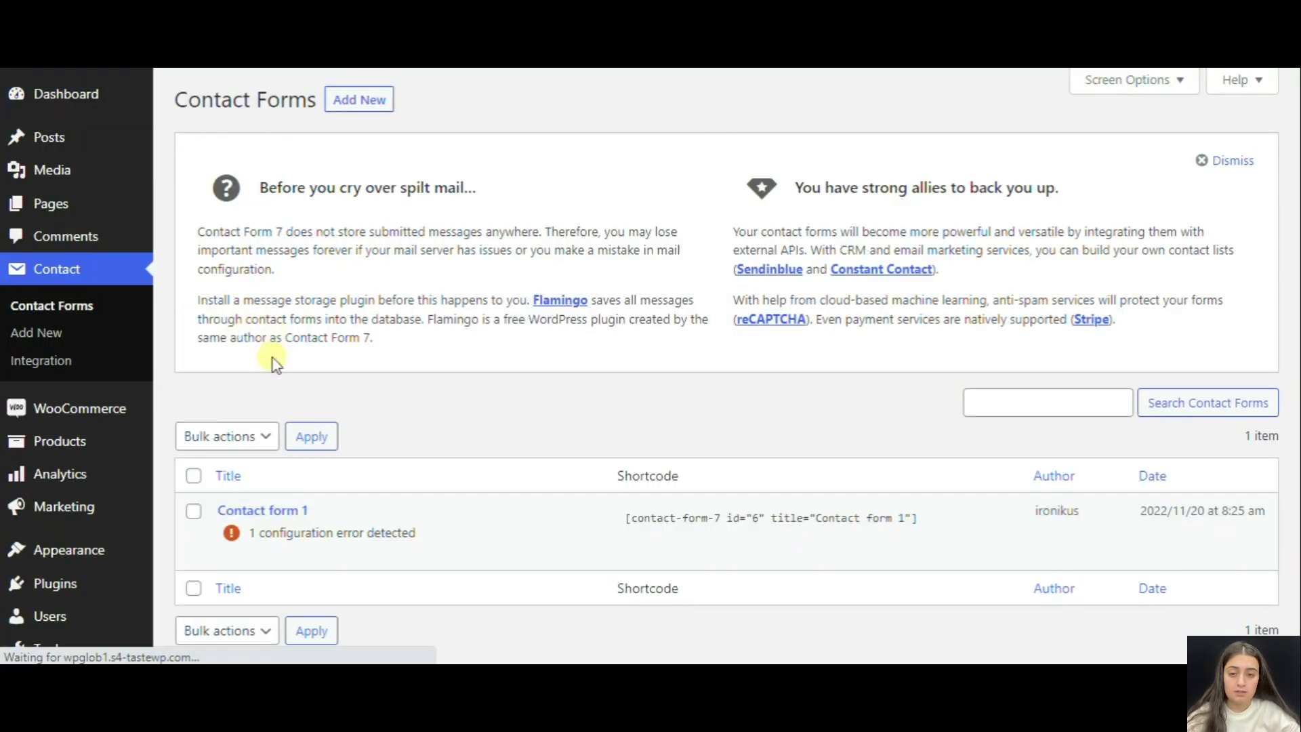
{"action": "left_click", "coordinate": [232, 508]}
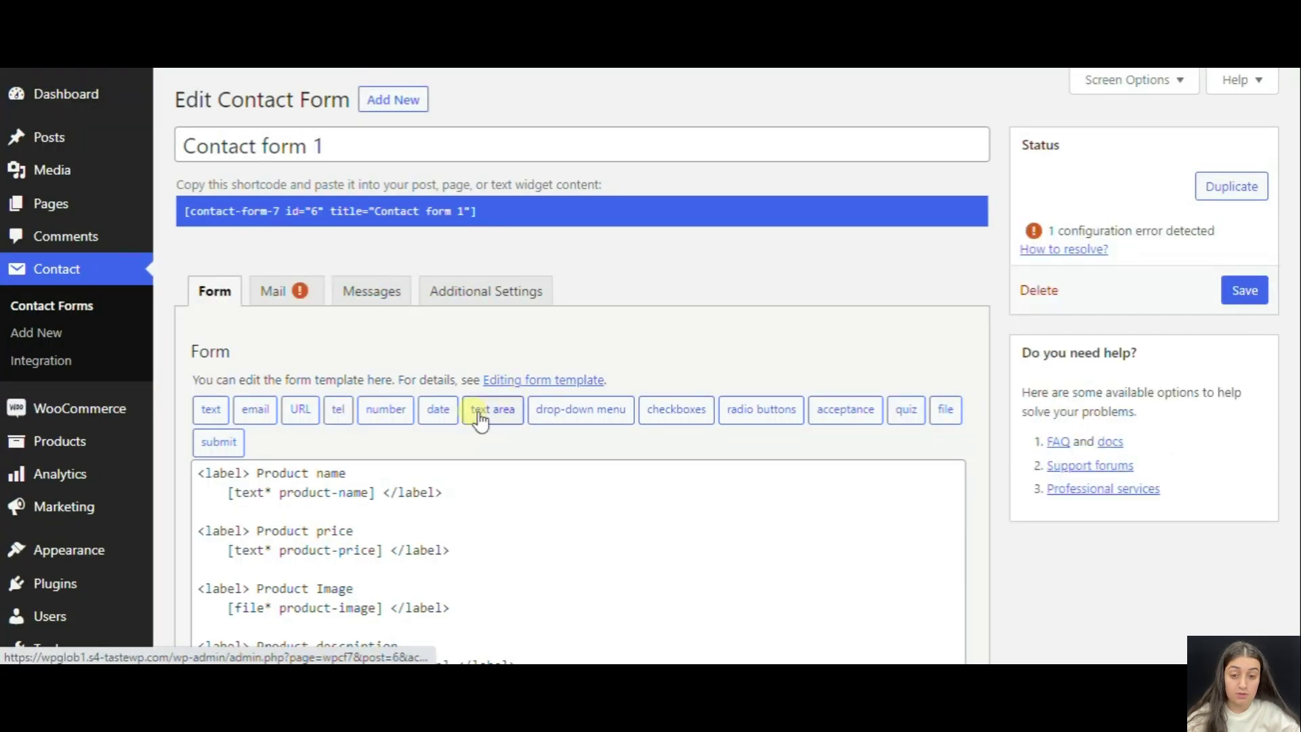
{"action": "scroll", "coordinate": [478, 414], "scroll_direction": "down", "scroll_amount": 3}
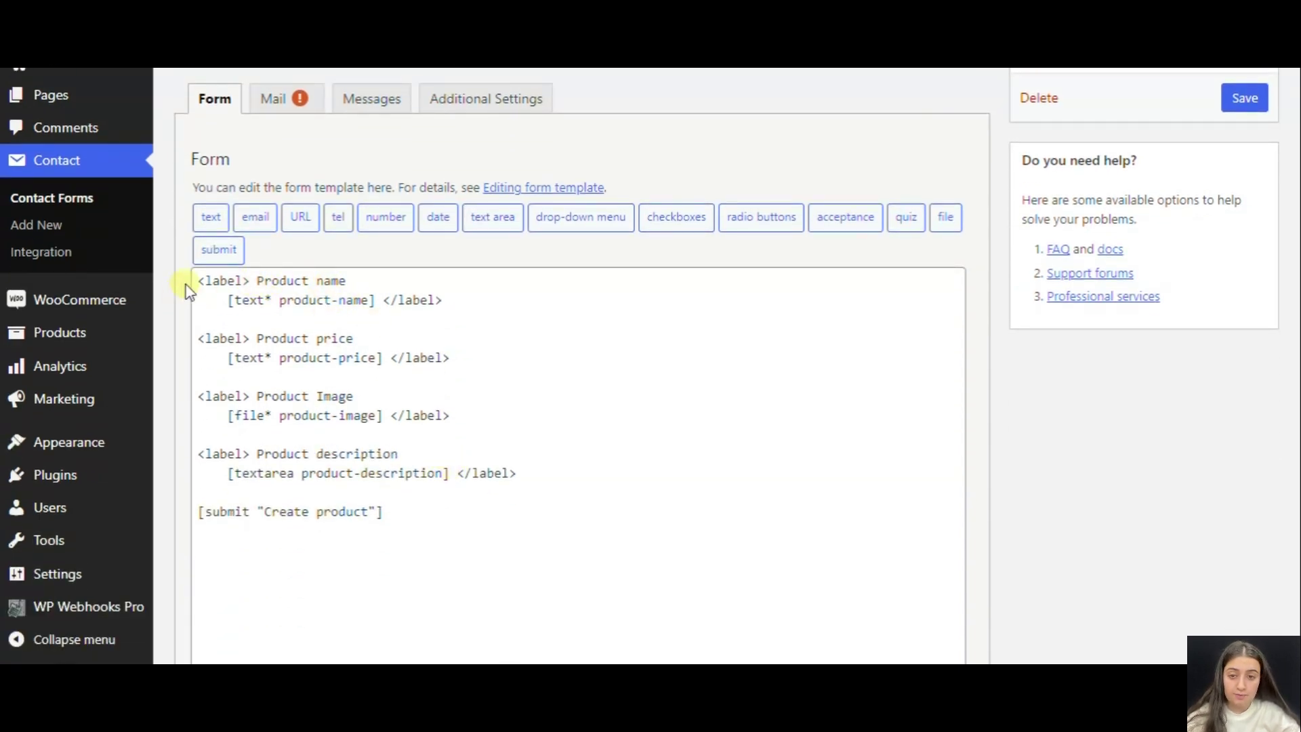
{"action": "left_click_drag", "start_coordinate": [197, 280], "coordinate": [416, 520]}
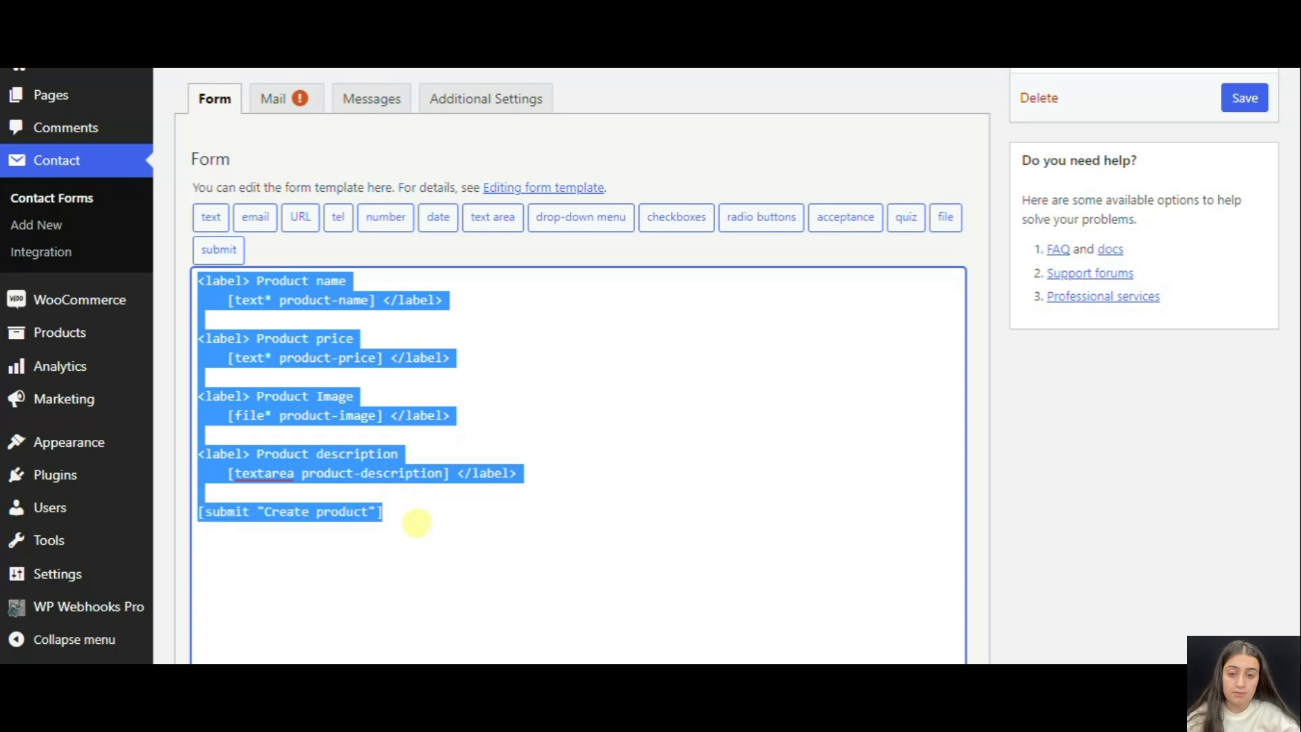
{"action": "left_click", "coordinate": [415, 520]}
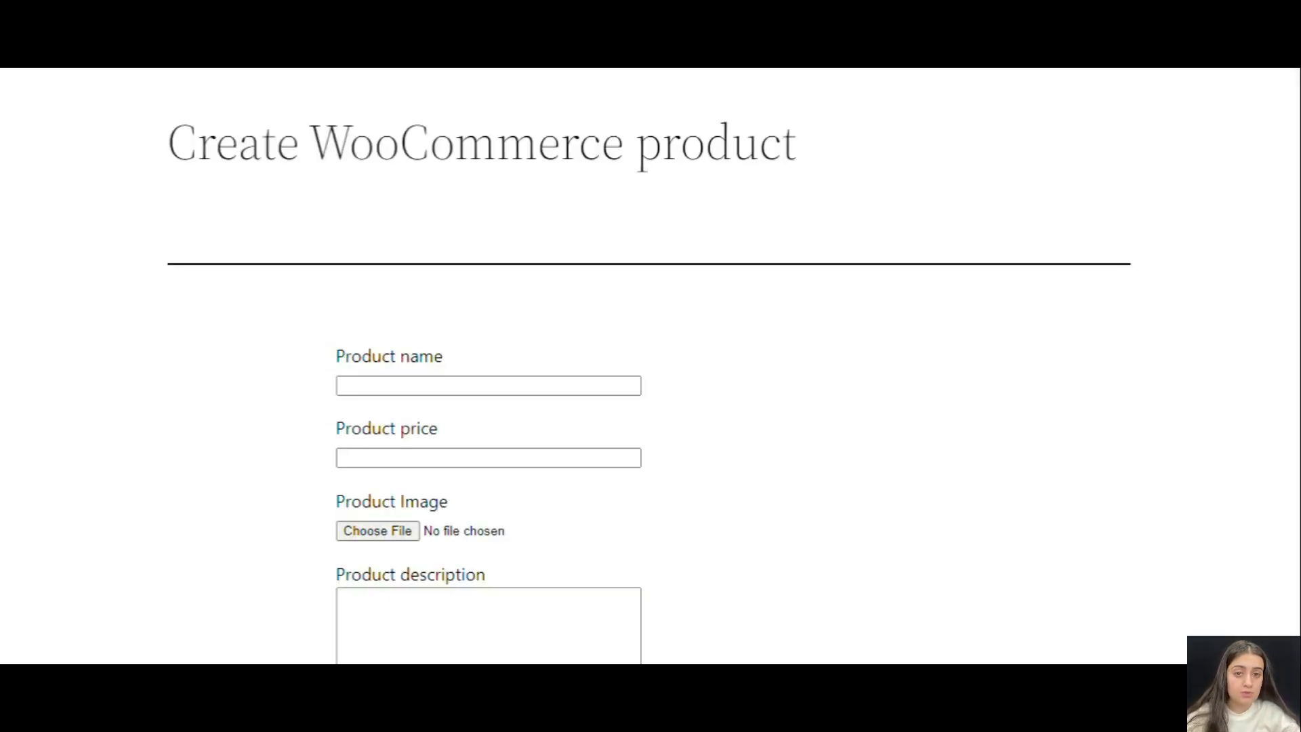
- Enter Notebooks as the product name and 855 as the price
{"action": "scroll", "coordinate": [749, 444], "scroll_direction": "down", "scroll_amount": 2}
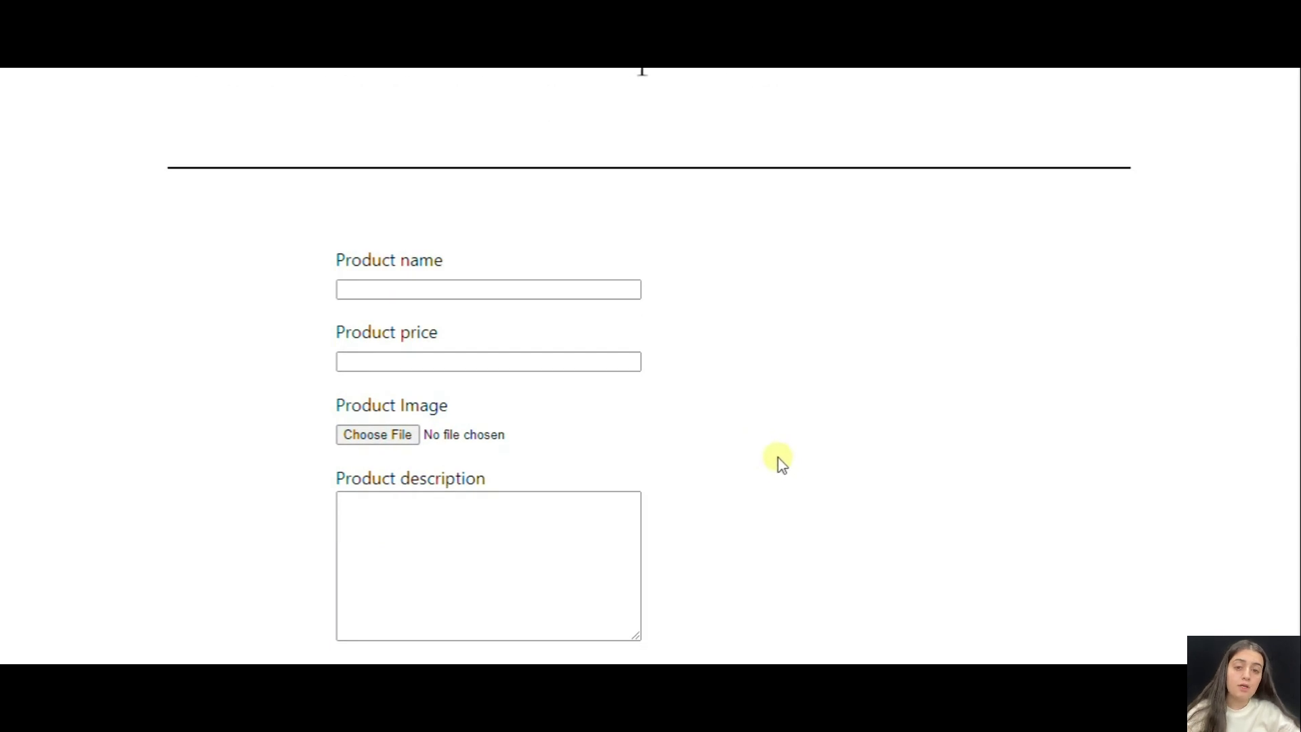
{"action": "scroll", "coordinate": [778, 458], "scroll_direction": "down", "scroll_amount": 2}
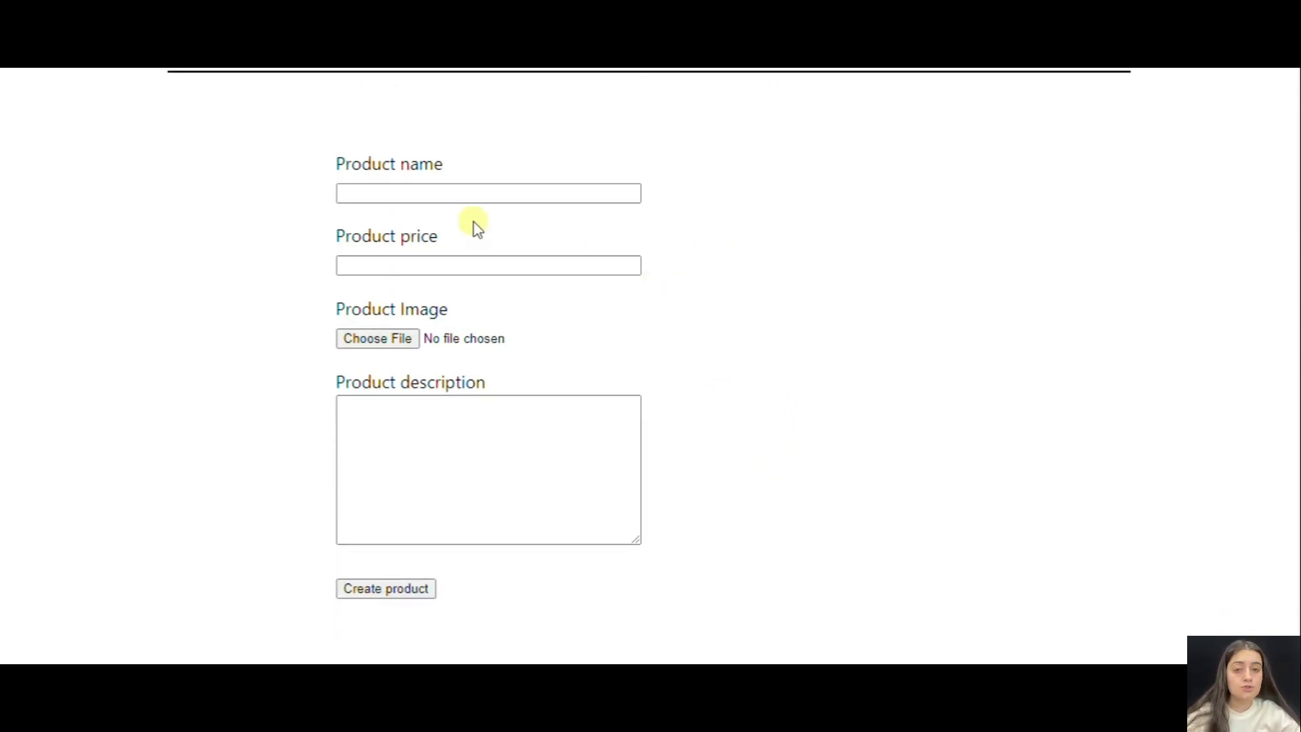
{"action": "left_click", "coordinate": [449, 196]}
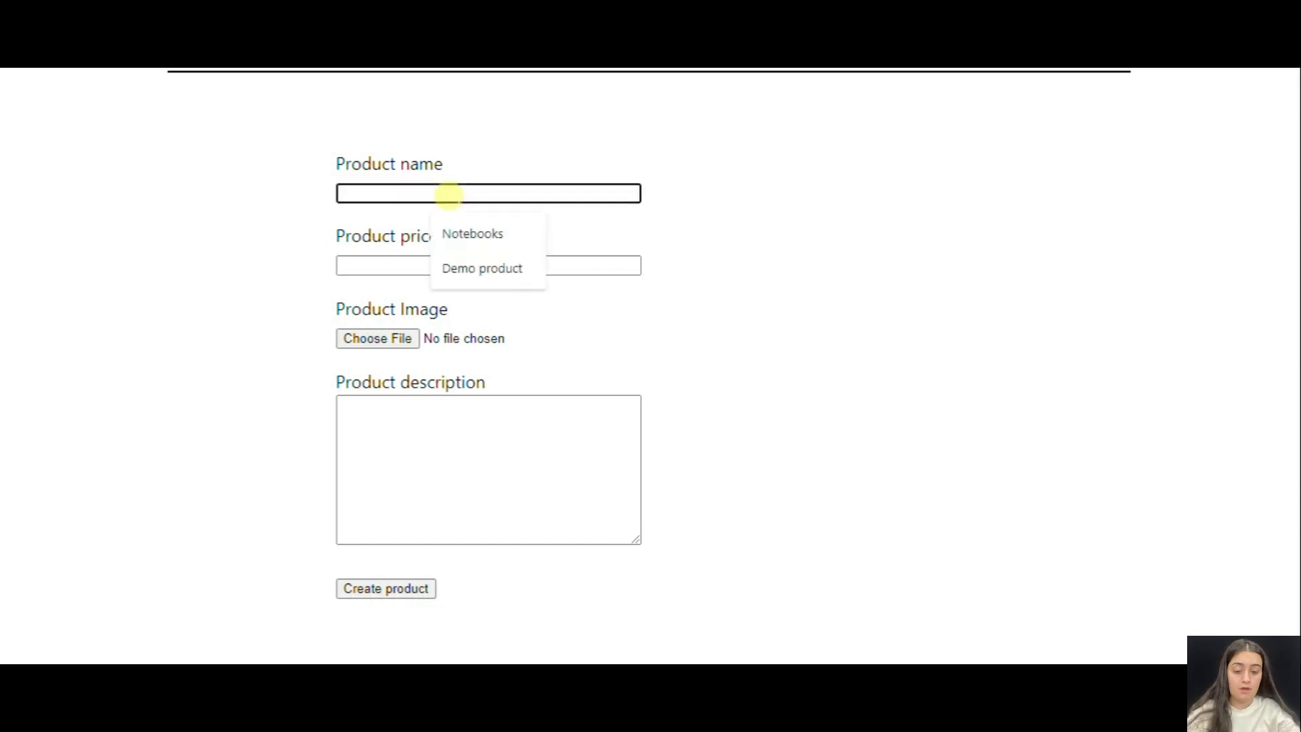
{"action": "type", "text": "Noteboo"}
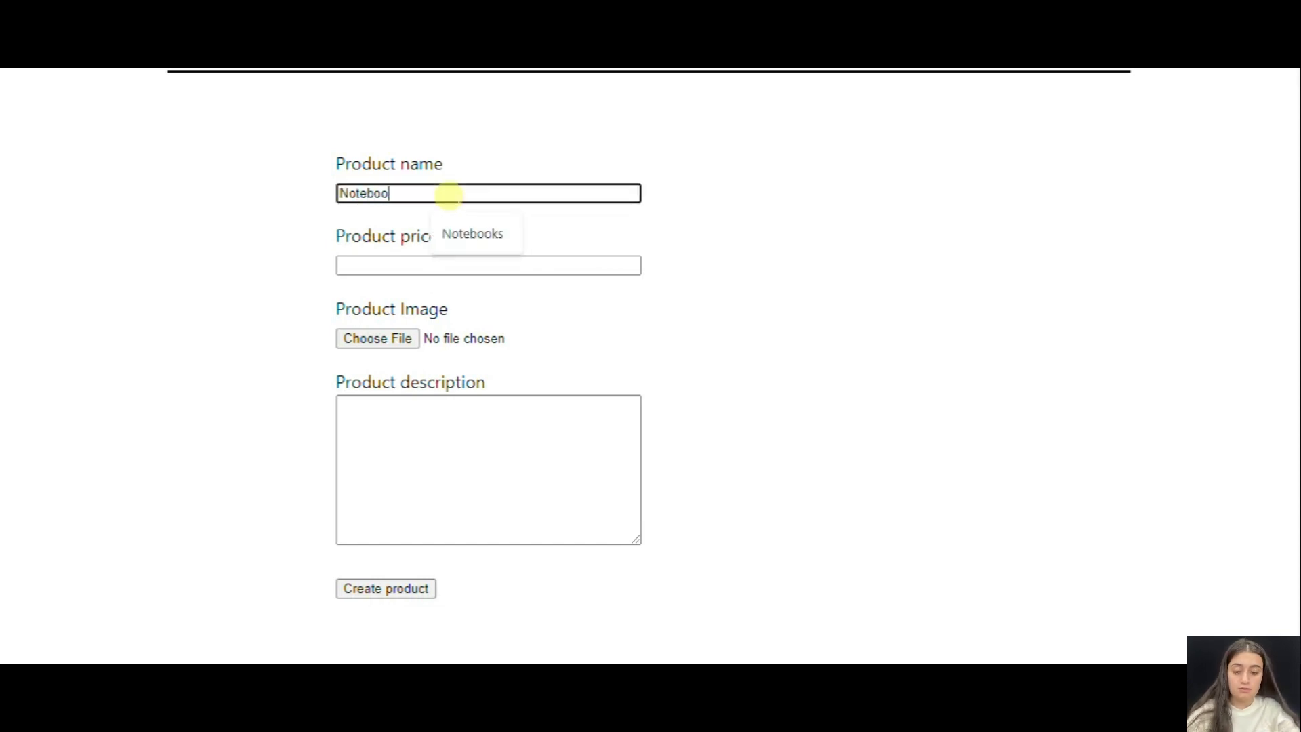
{"action": "type", "text": "ks"}
{"action": "left_click", "coordinate": [380, 264]}
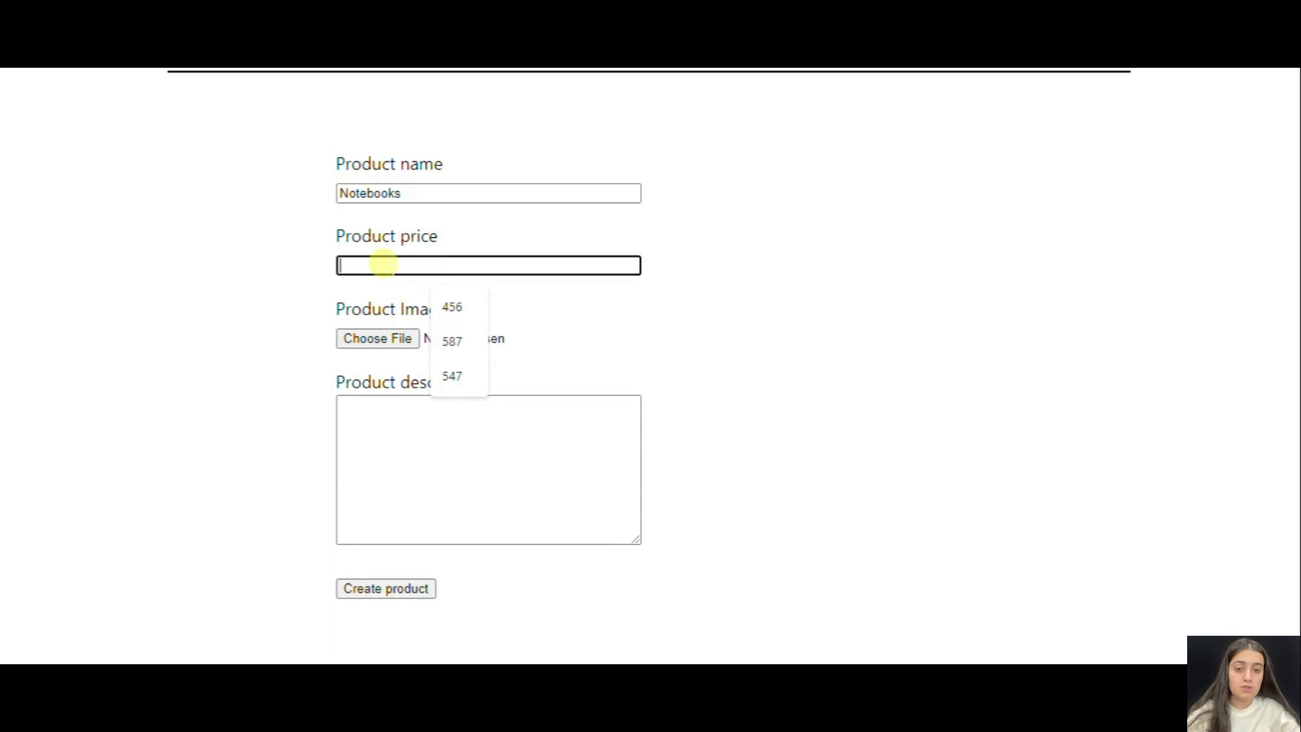
{"action": "type", "text": "855"}
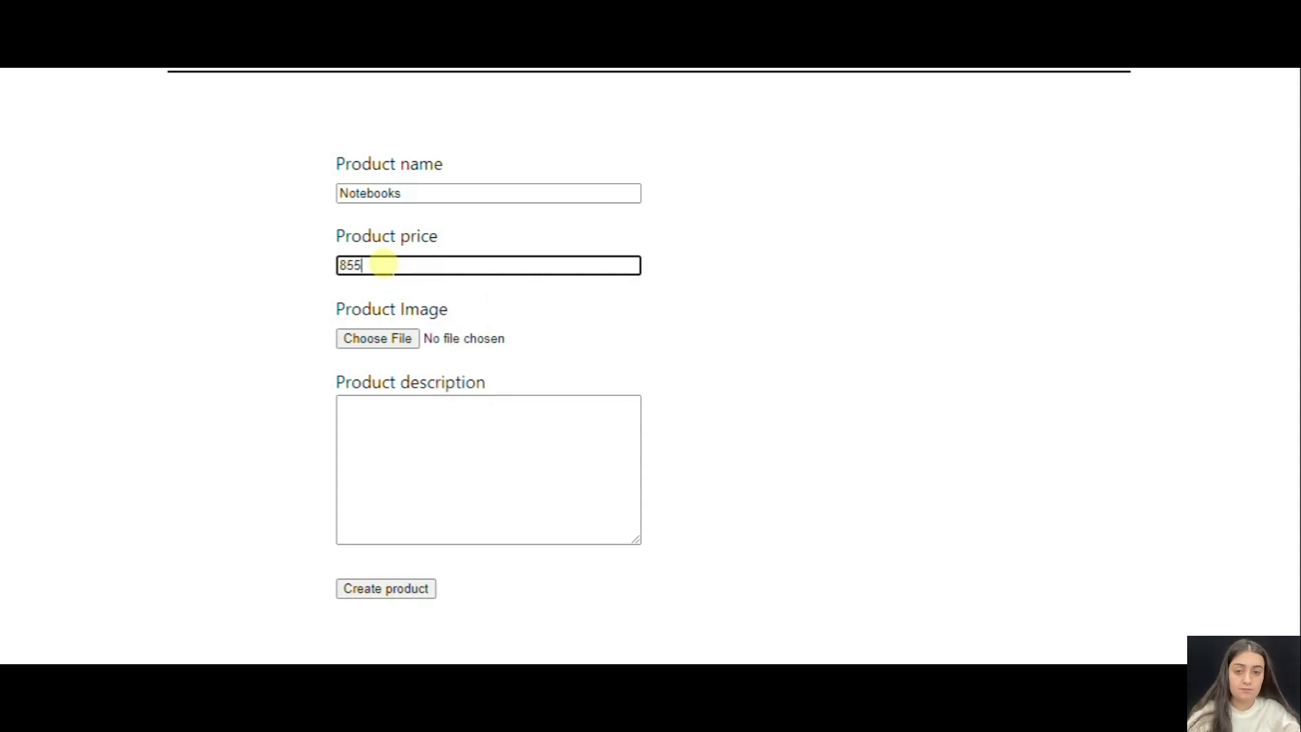
- Attach the product image, add the description 'This is a product description.' and submit
{"action": "left_click", "coordinate": [385, 344]}
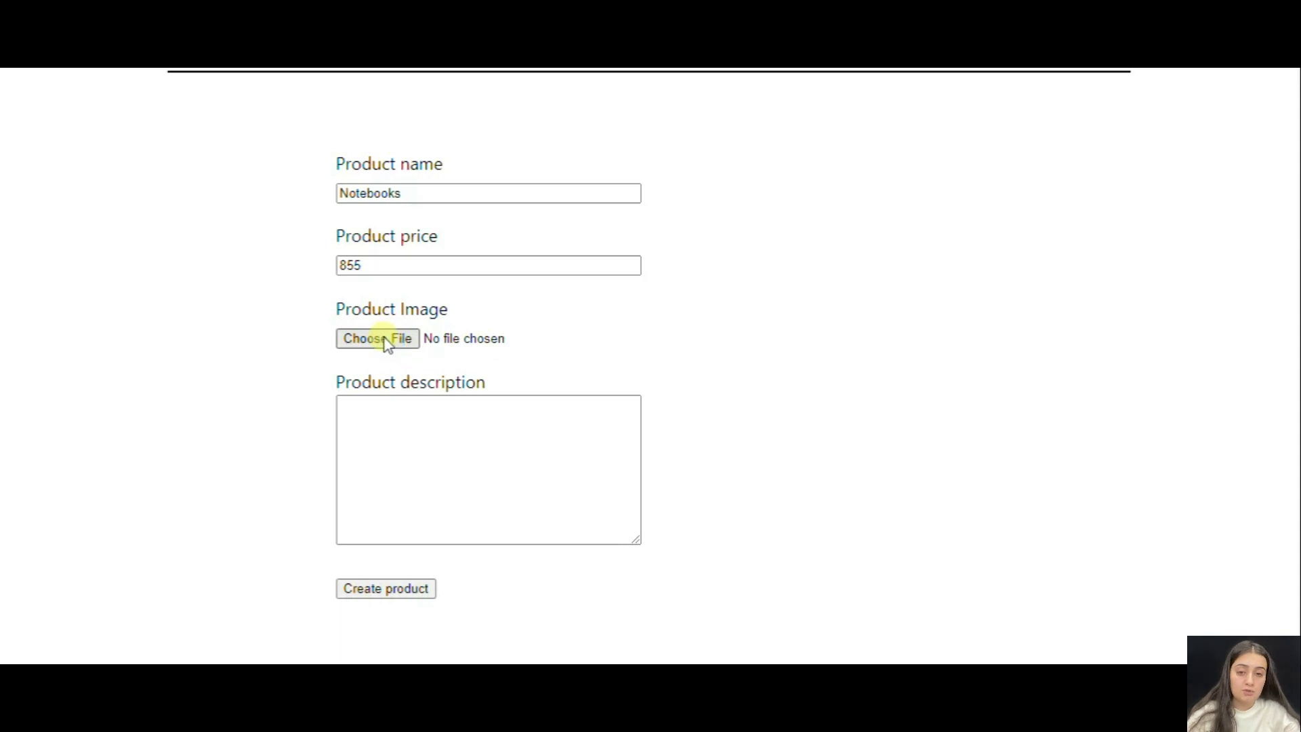
{"action": "double_click", "coordinate": [698, 181]}
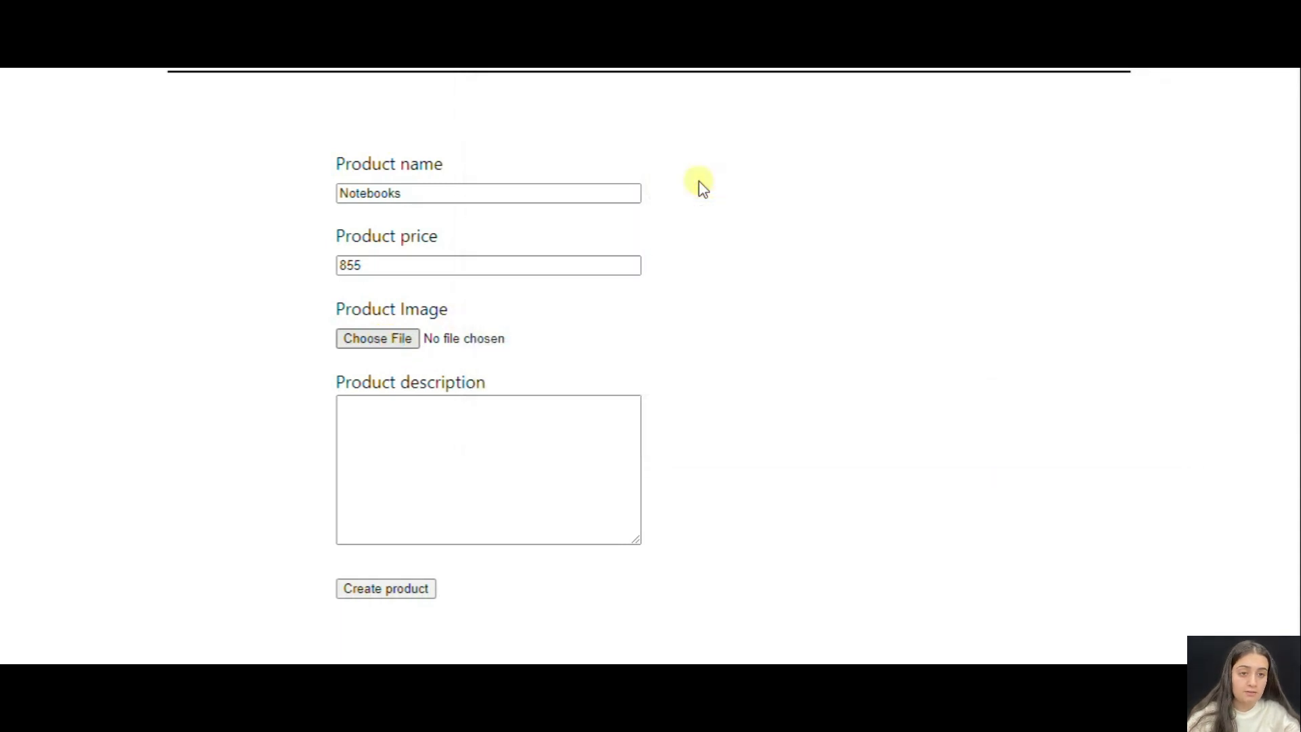
{"action": "left_click", "coordinate": [435, 407]}
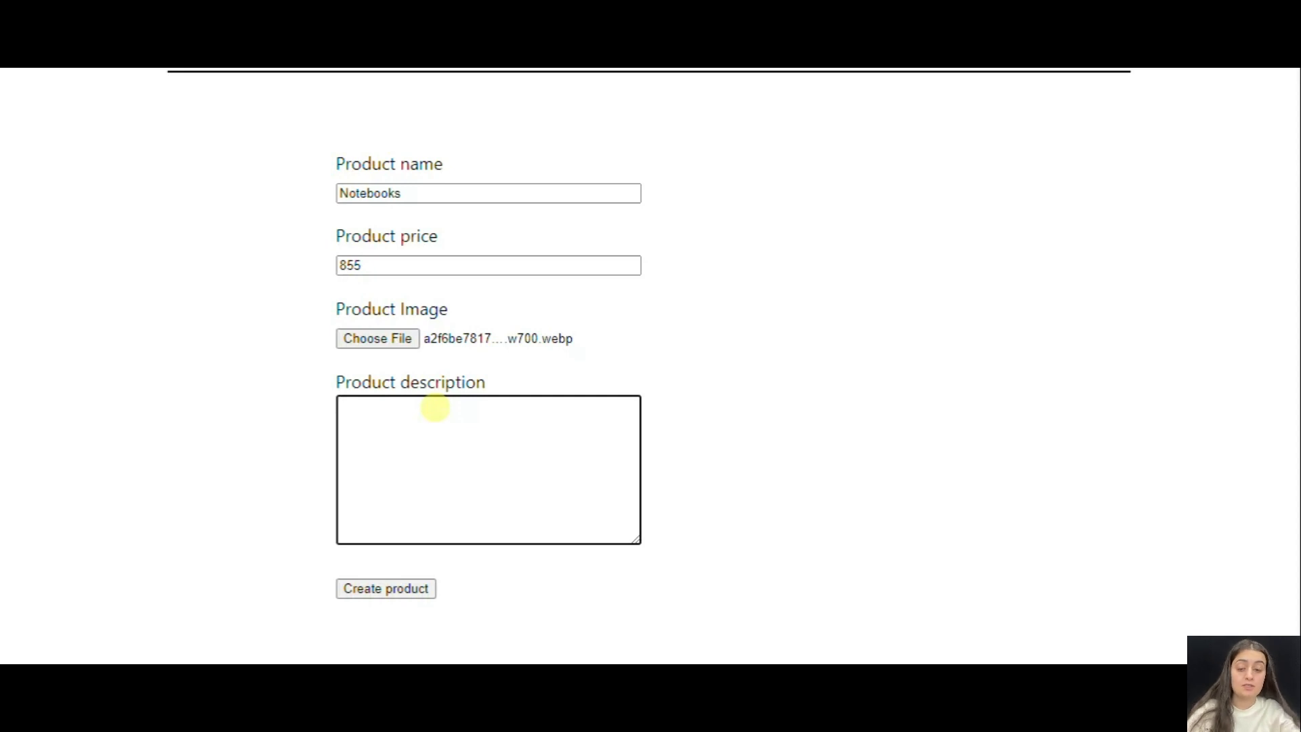
{"action": "type", "text": "This is"}
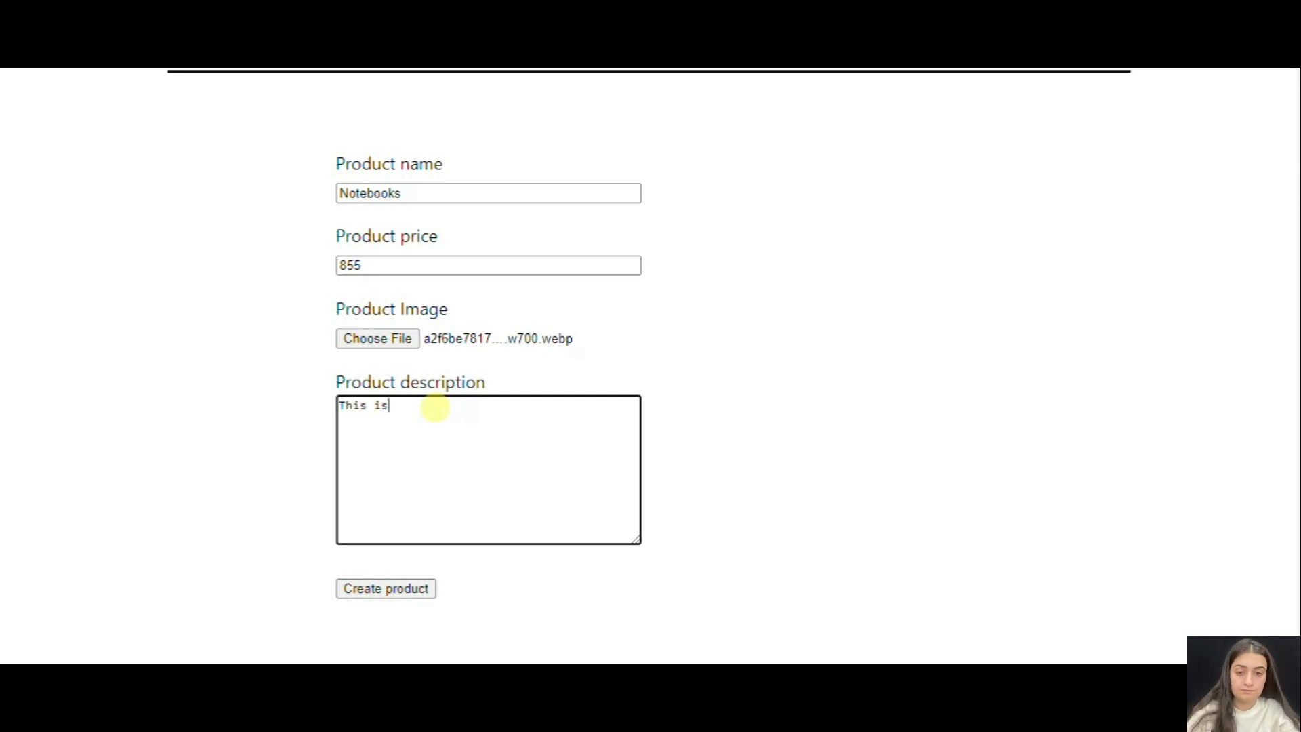
{"action": "type", "text": " a or"}
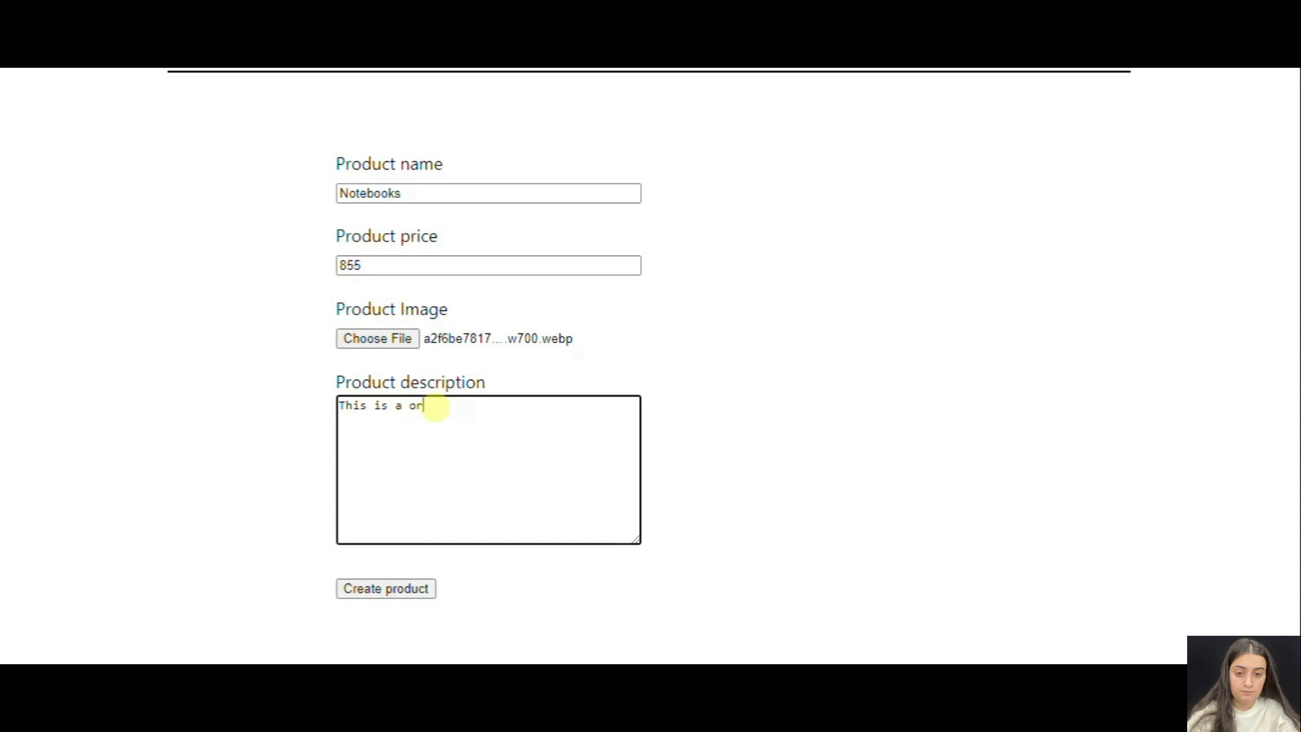
{"action": "key", "text": "BackSpace"}
{"action": "key", "text": "BackSpace"}
{"action": "type", "text": "pr"}
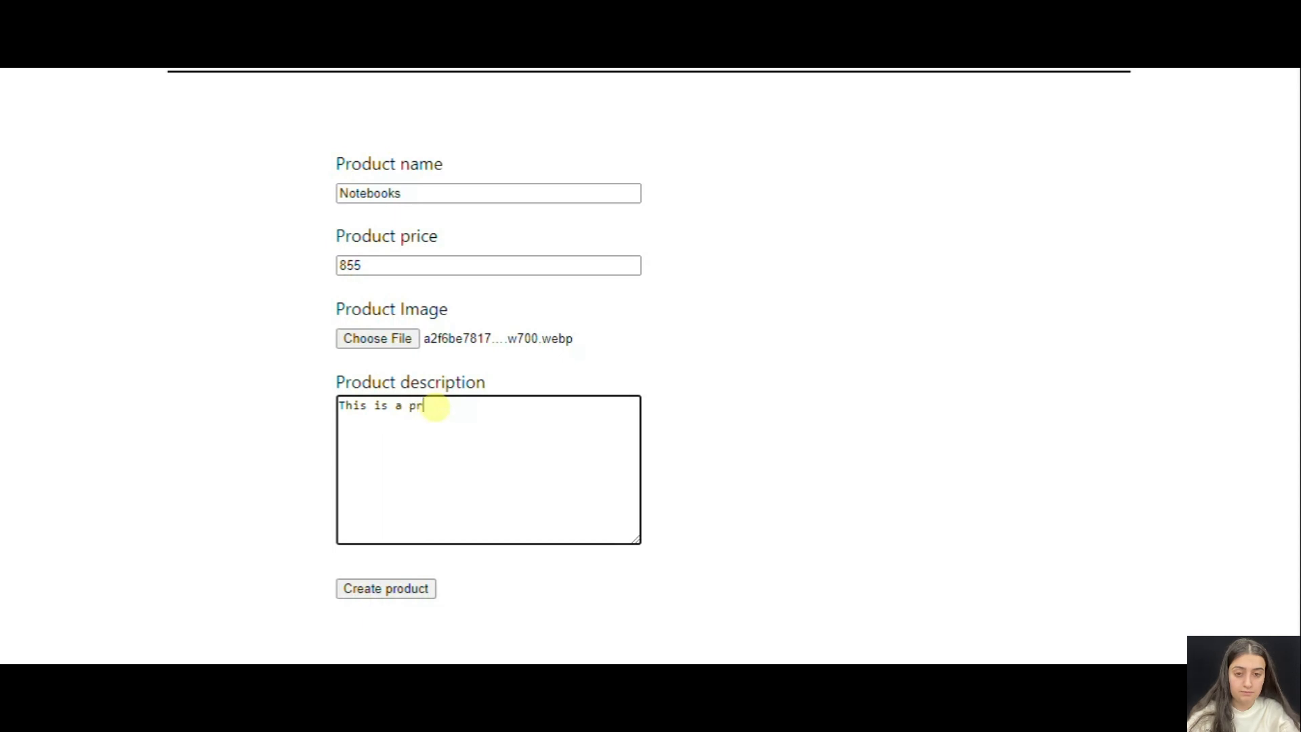
{"action": "type", "text": "oduct description"}
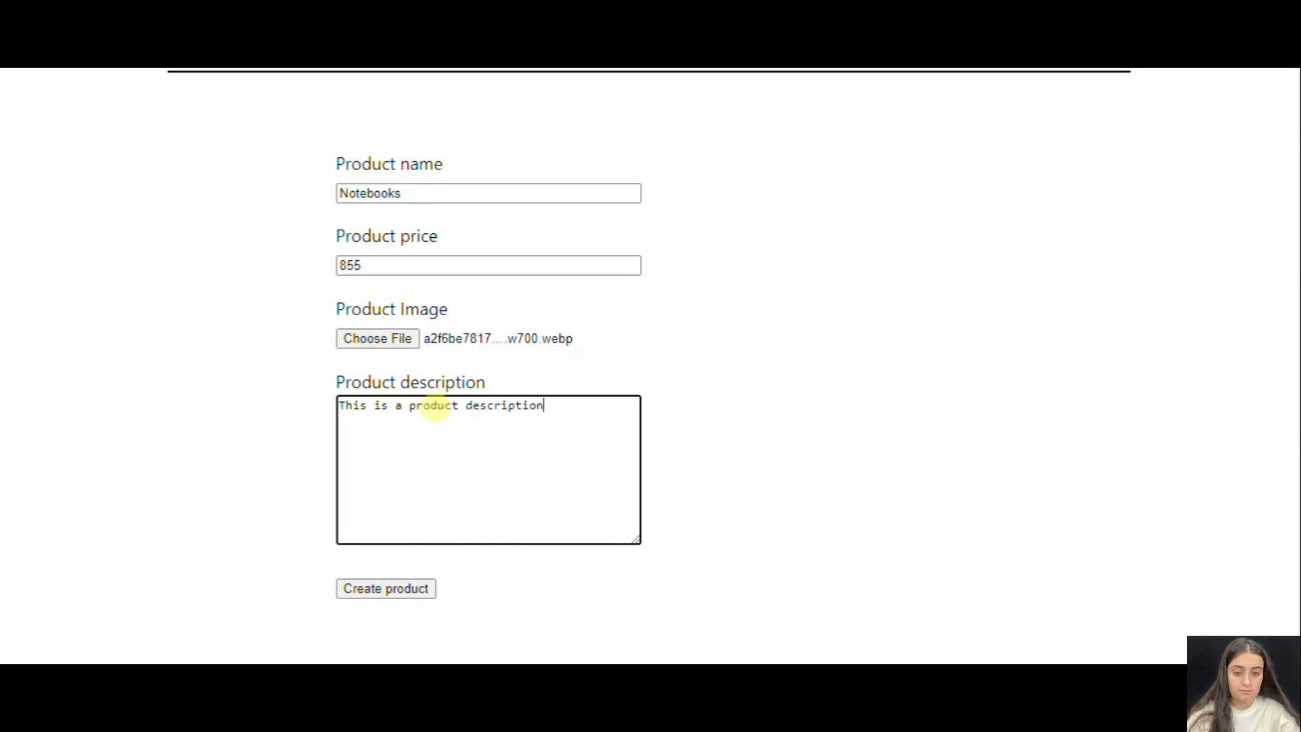
{"action": "type", "text": "."}
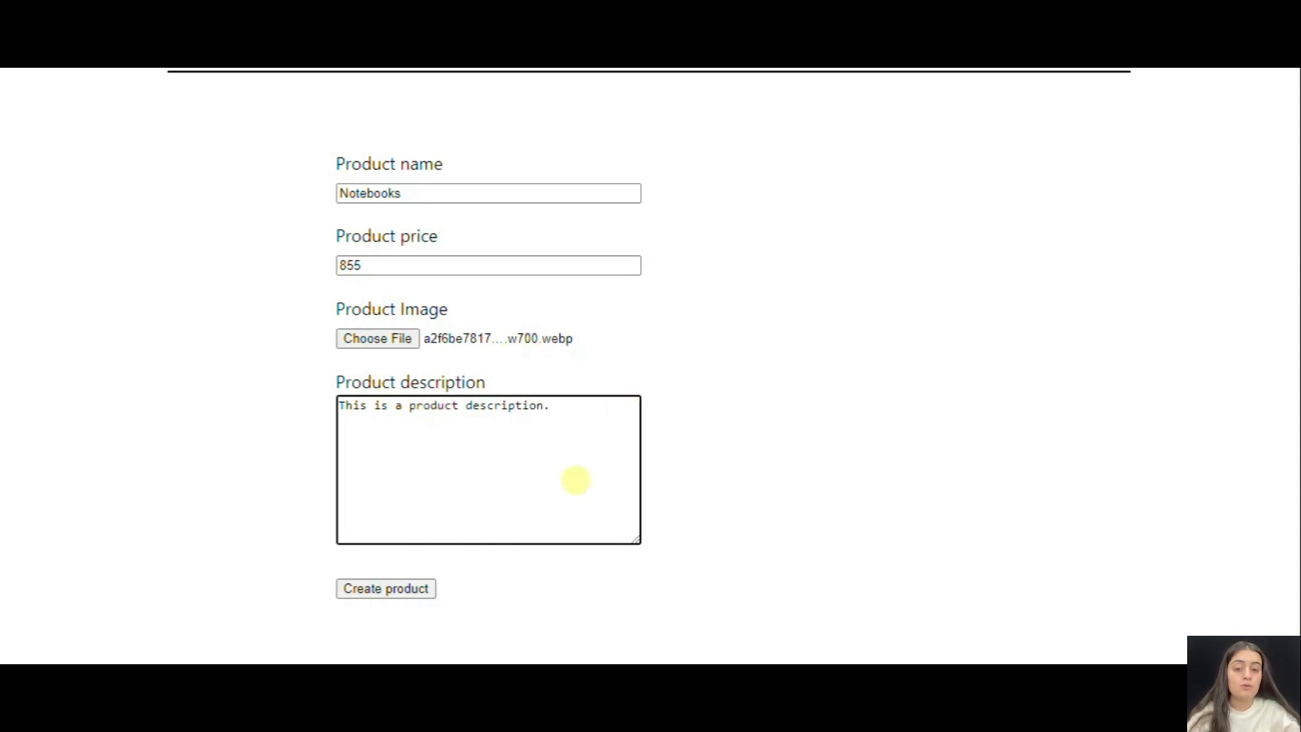
{"action": "left_click", "coordinate": [388, 596]}
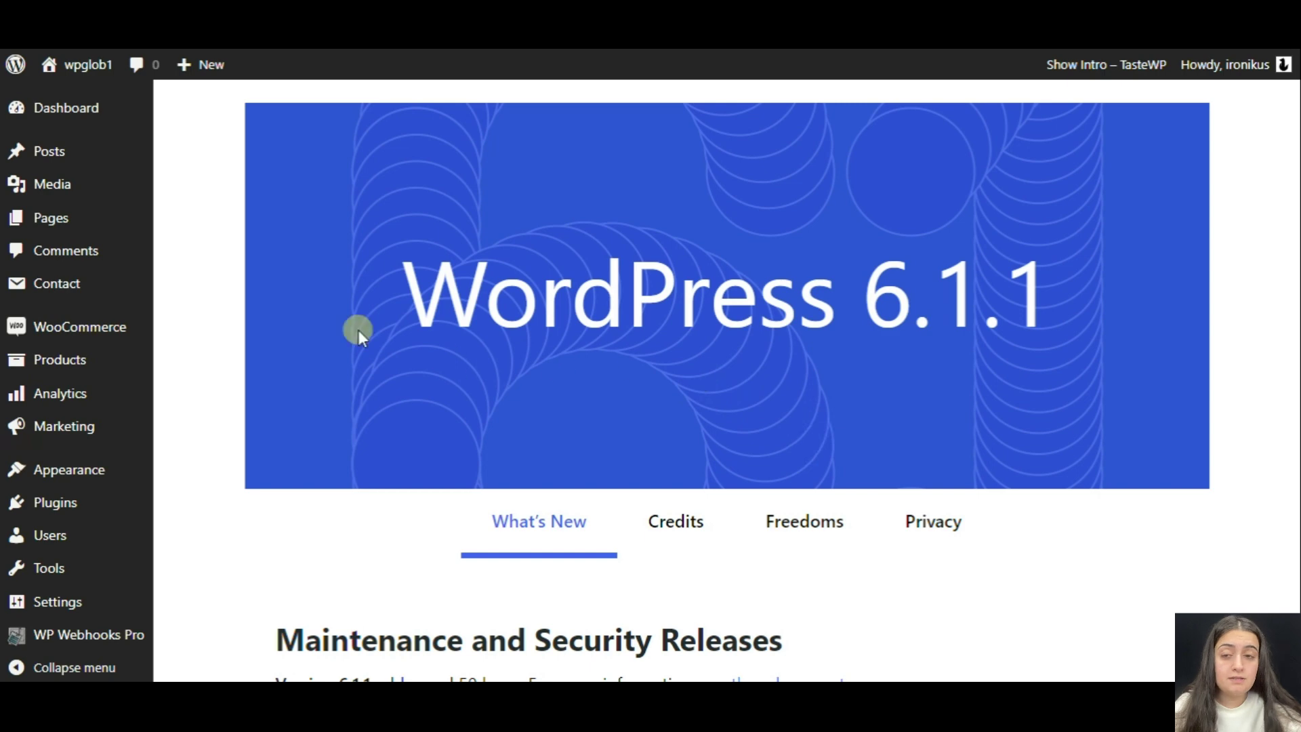
- Check All Products shows Notebooks published at $855.00, then go to WP Webhooks Pro
{"action": "left_click", "coordinate": [109, 360]}
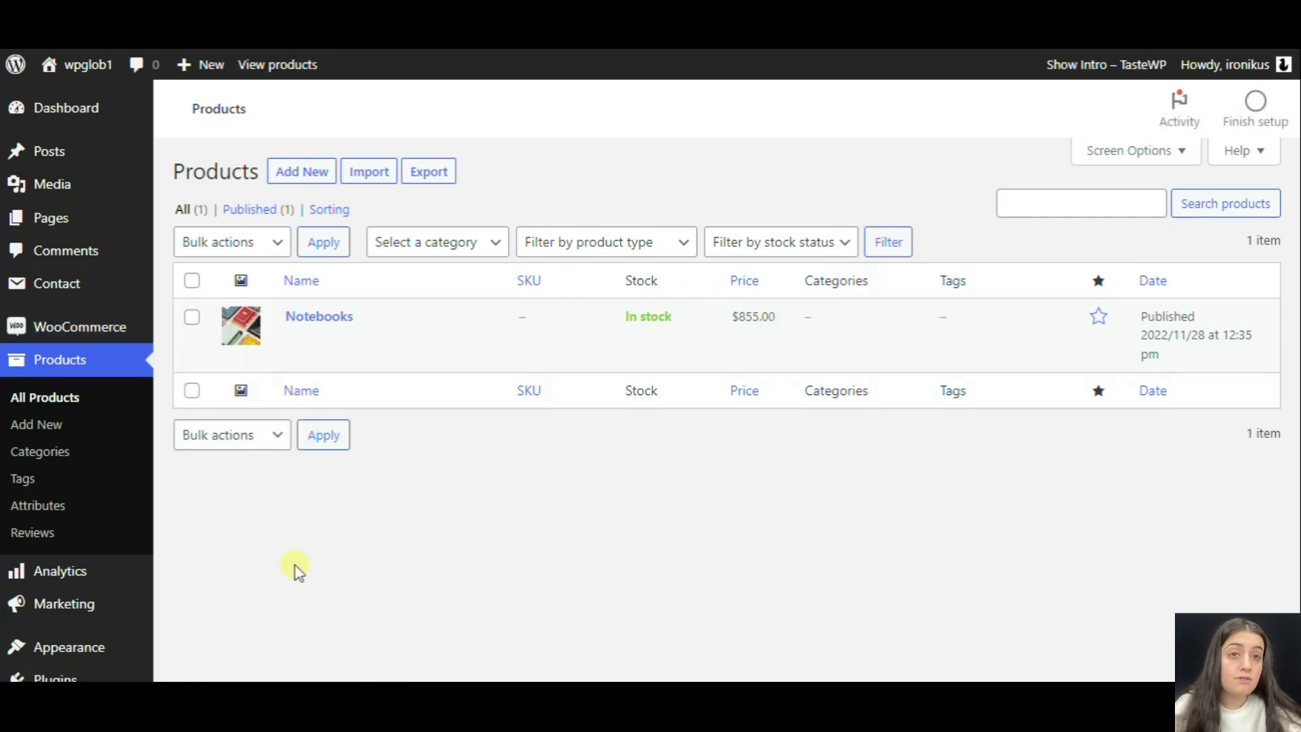
{"action": "scroll", "coordinate": [112, 536], "scroll_direction": "down", "scroll_amount": 3}
{"action": "left_click", "coordinate": [55, 627]}
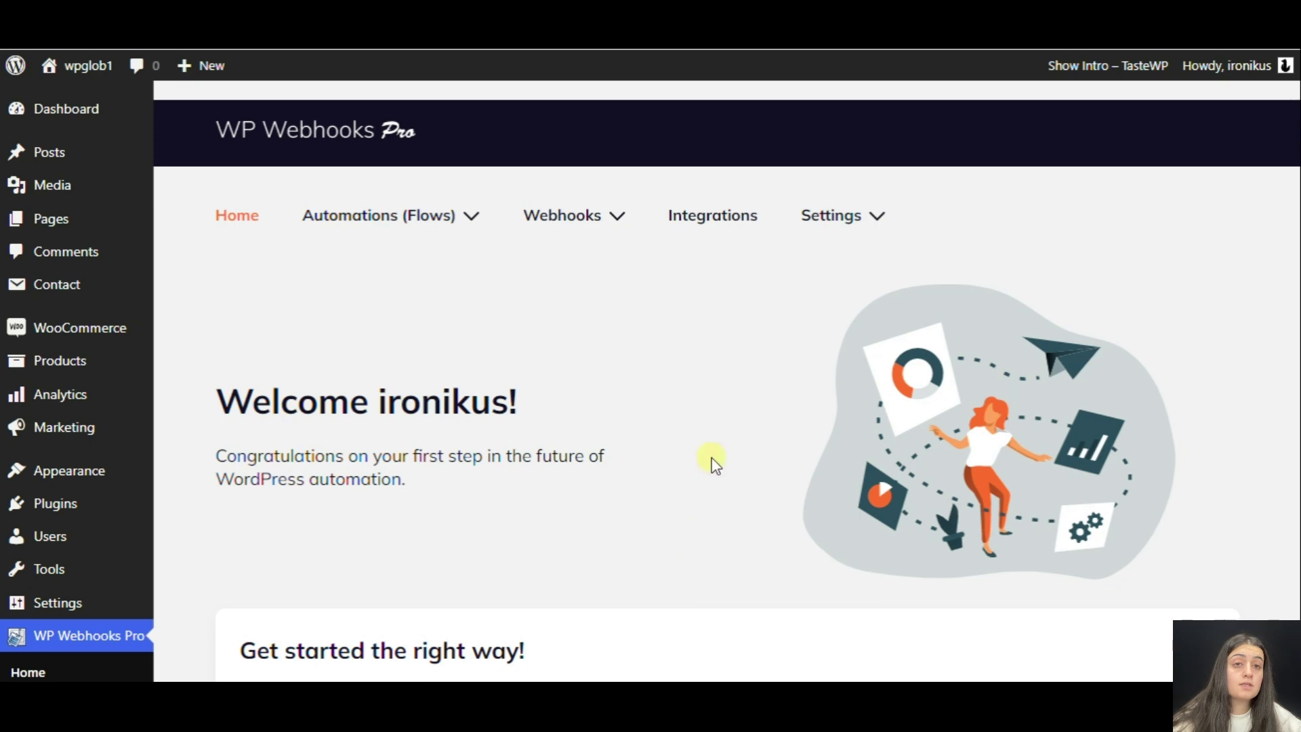
- Review the CF7 trigger settings: Contact form 1, mail suppressed, uploaded files kept 180
{"action": "left_click", "coordinate": [423, 228]}
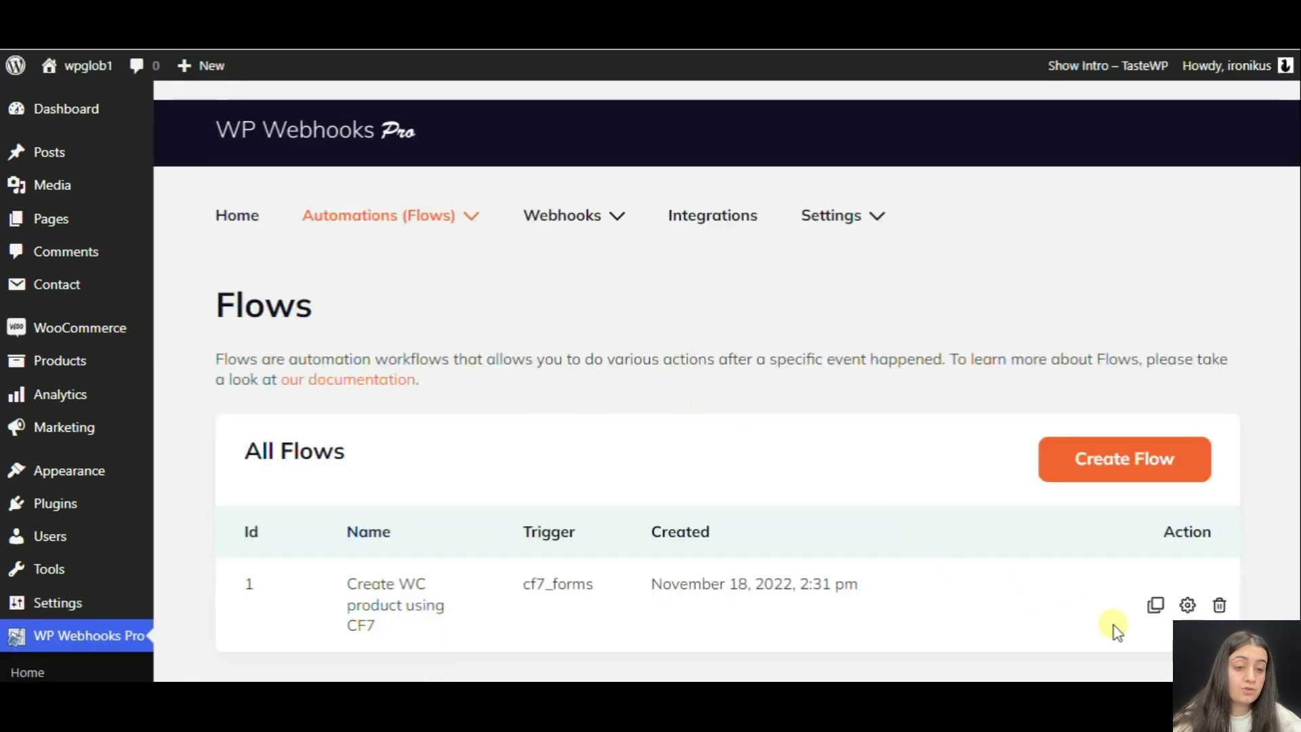
{"action": "left_click", "coordinate": [1189, 607]}
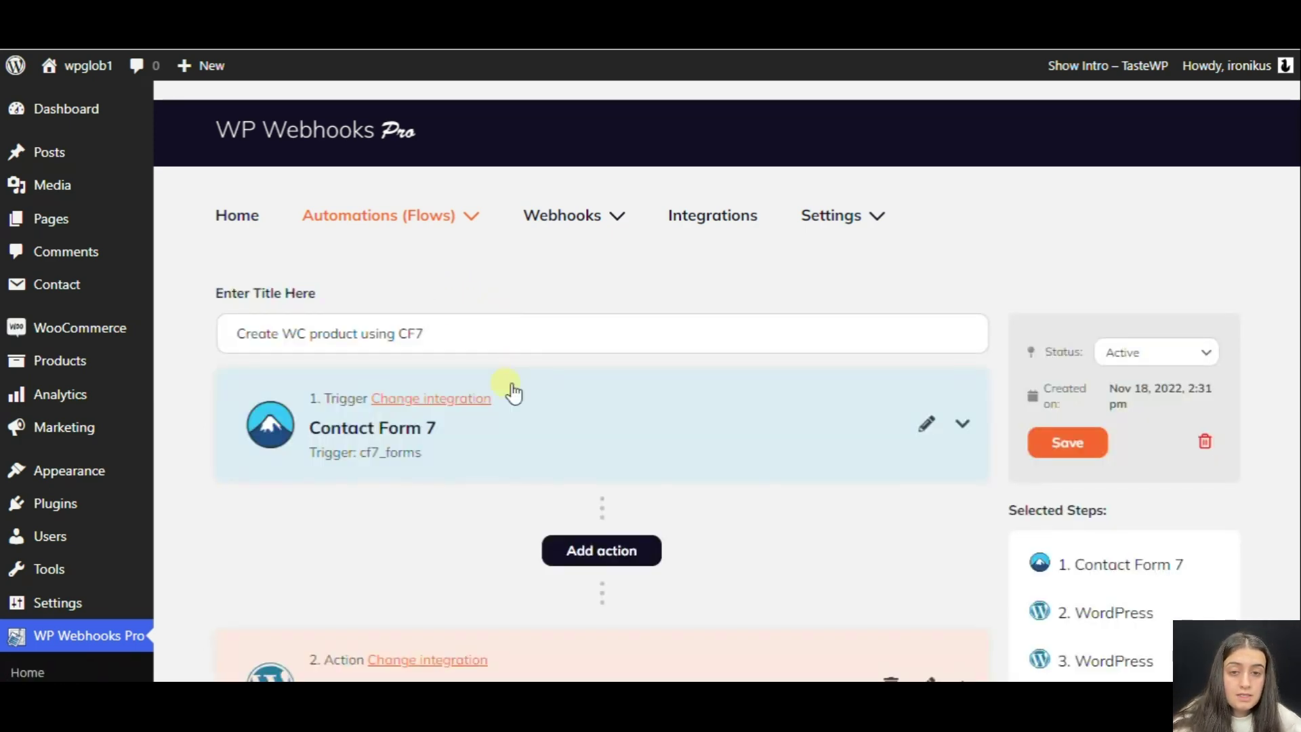
{"action": "left_click", "coordinate": [664, 434]}
{"action": "scroll", "coordinate": [790, 434], "scroll_direction": "down", "scroll_amount": 3}
{"action": "left_click", "coordinate": [813, 392]}
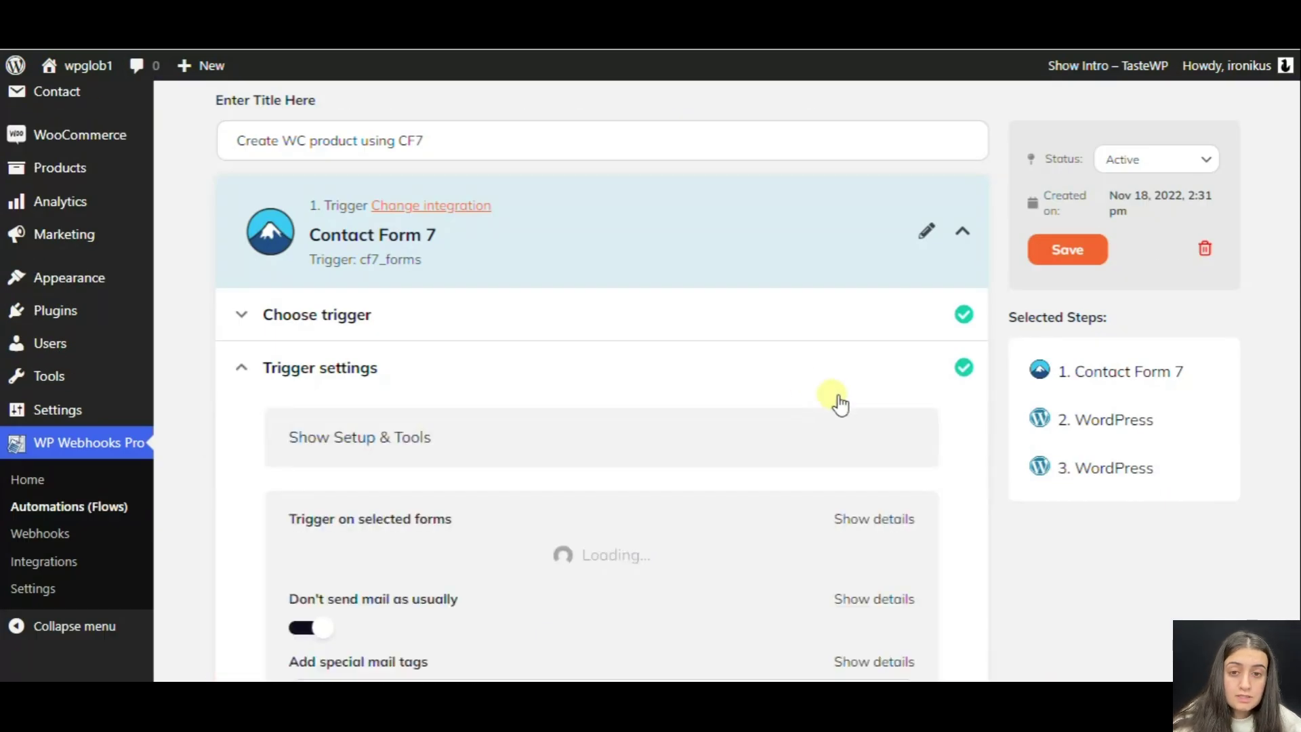
{"action": "scroll", "coordinate": [313, 571], "scroll_direction": "down", "scroll_amount": 1}
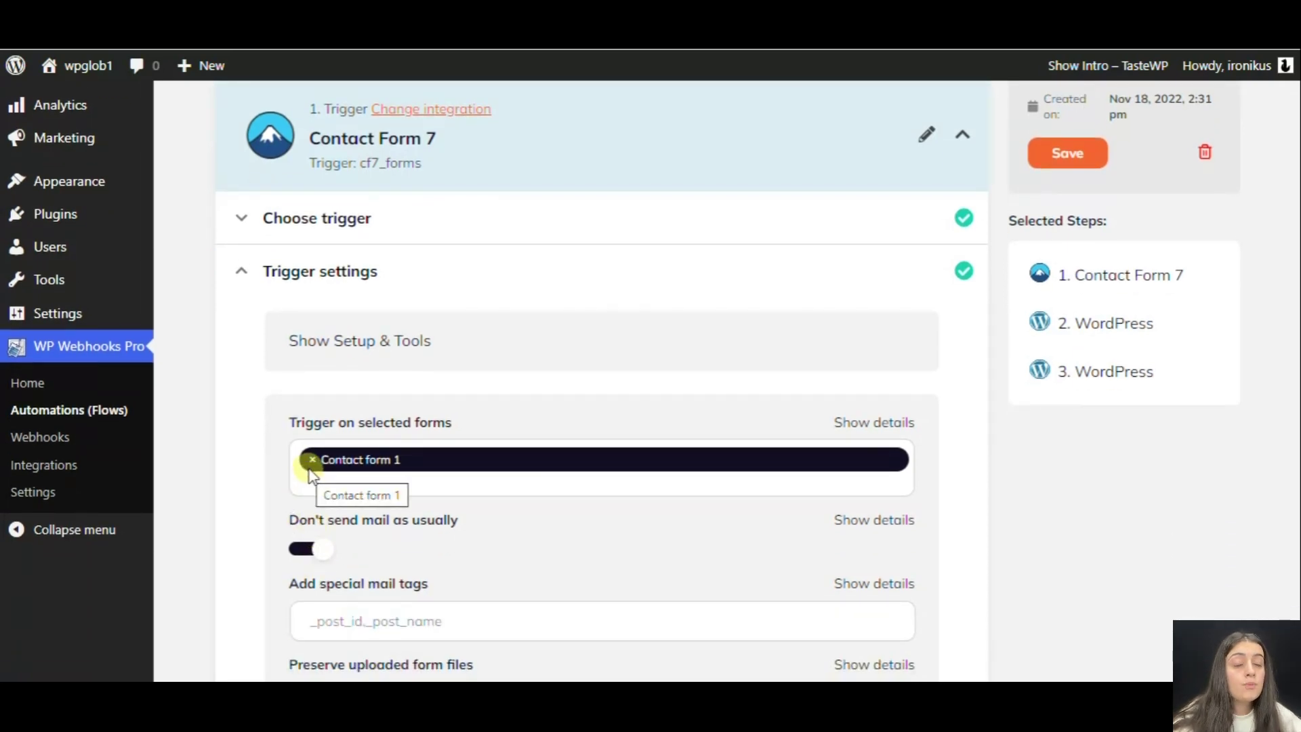
{"action": "scroll", "coordinate": [266, 483], "scroll_direction": "down", "scroll_amount": 1}
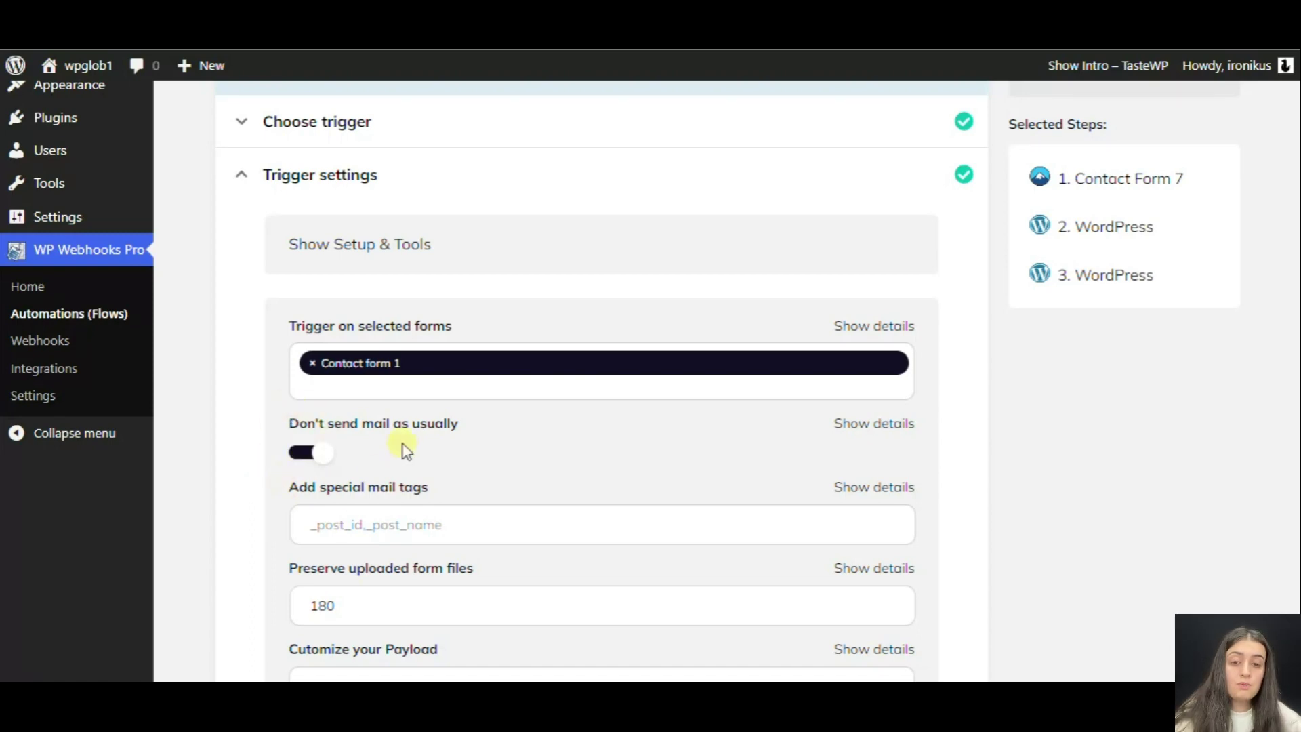
{"action": "scroll", "coordinate": [319, 474], "scroll_direction": "down", "scroll_amount": 3}
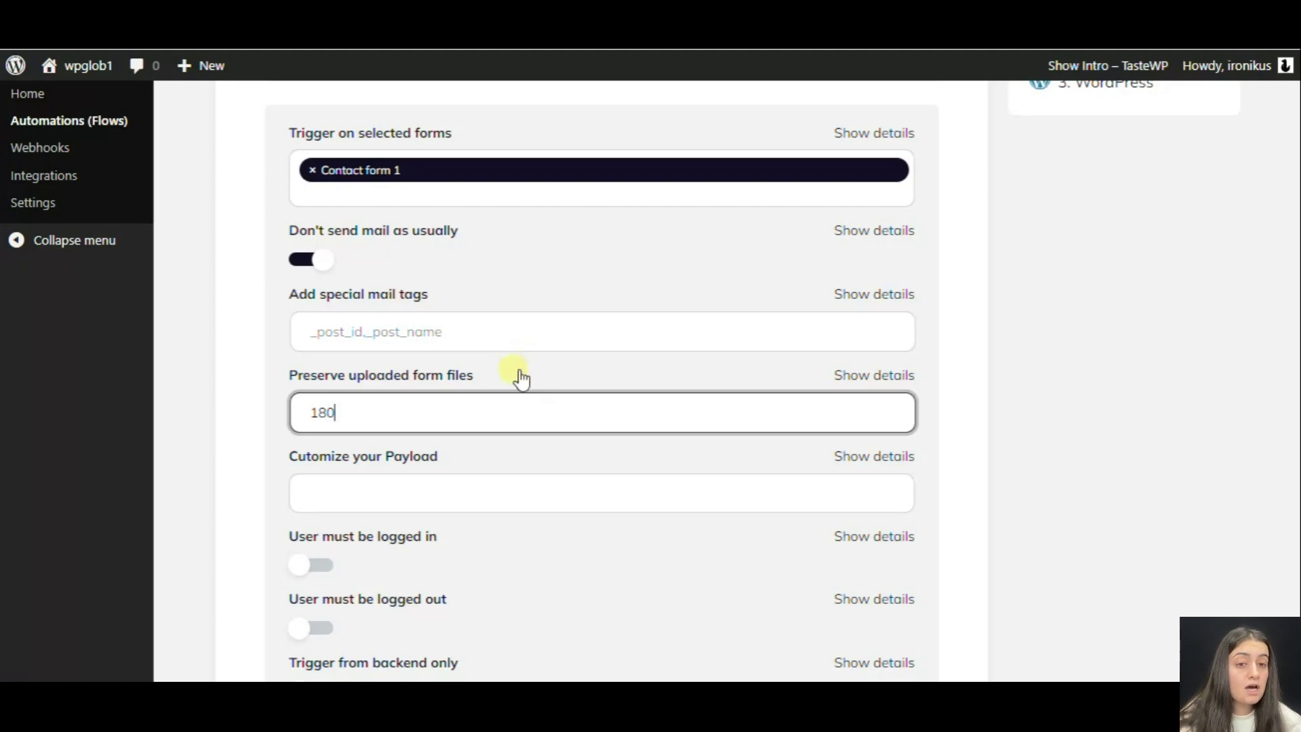
{"action": "scroll", "coordinate": [497, 440], "scroll_direction": "down", "scroll_amount": 5}
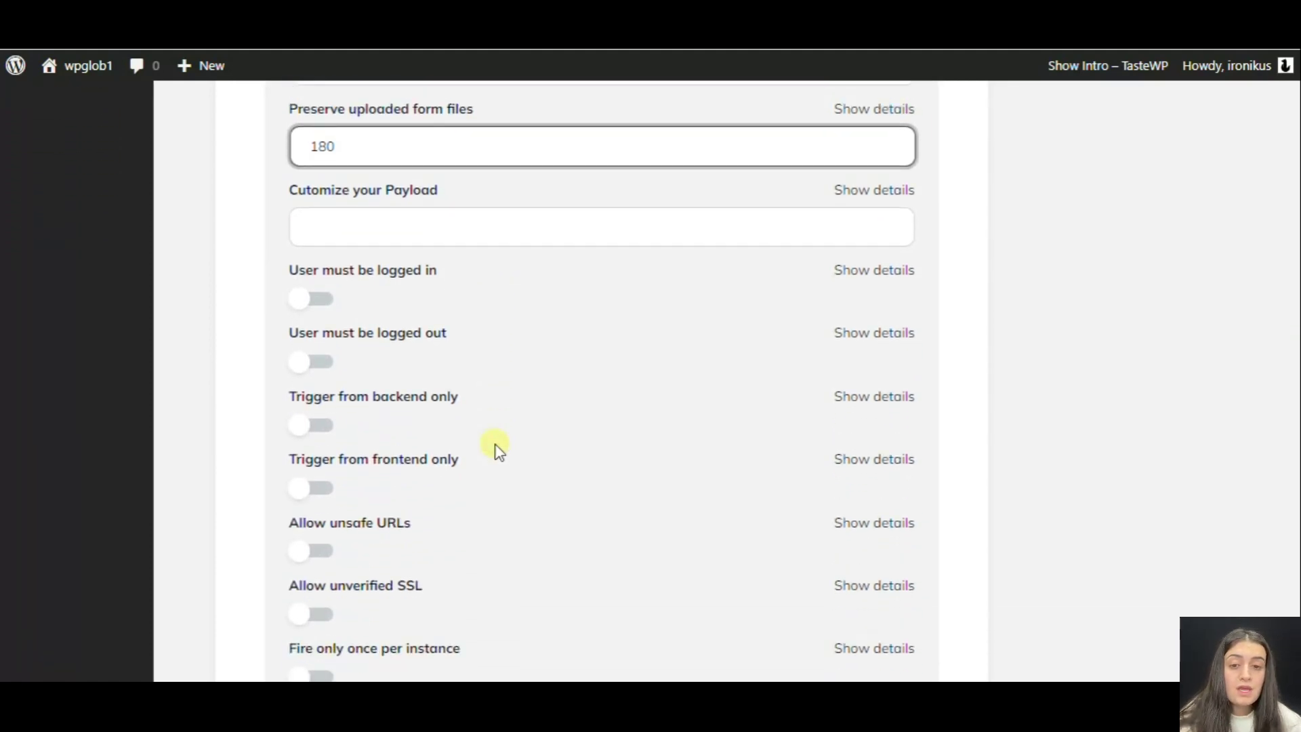
{"action": "scroll", "coordinate": [498, 449], "scroll_direction": "down", "scroll_amount": 5}
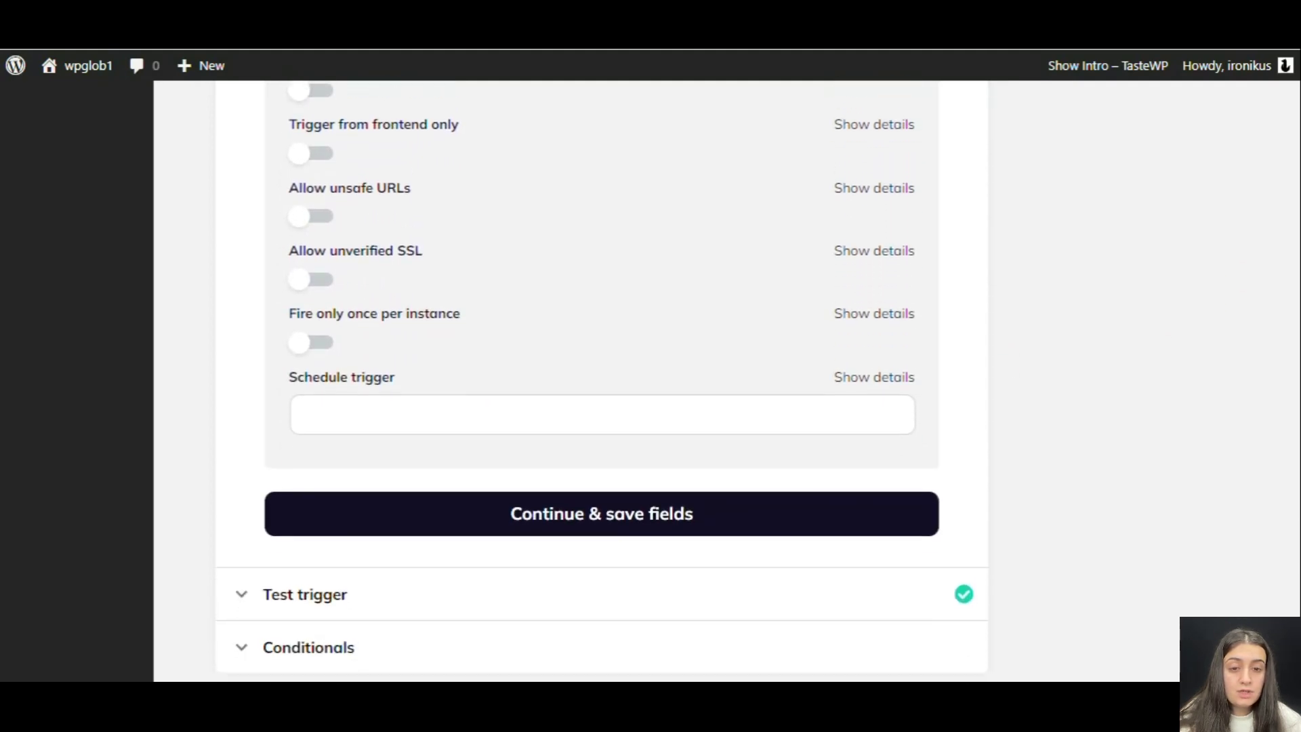
{"action": "scroll", "coordinate": [602, 380], "scroll_direction": "down", "scroll_amount": 1}
- Save the trigger fields and finish the test using Log #35 Notebooks data priced 587
{"action": "left_click", "coordinate": [576, 474]}
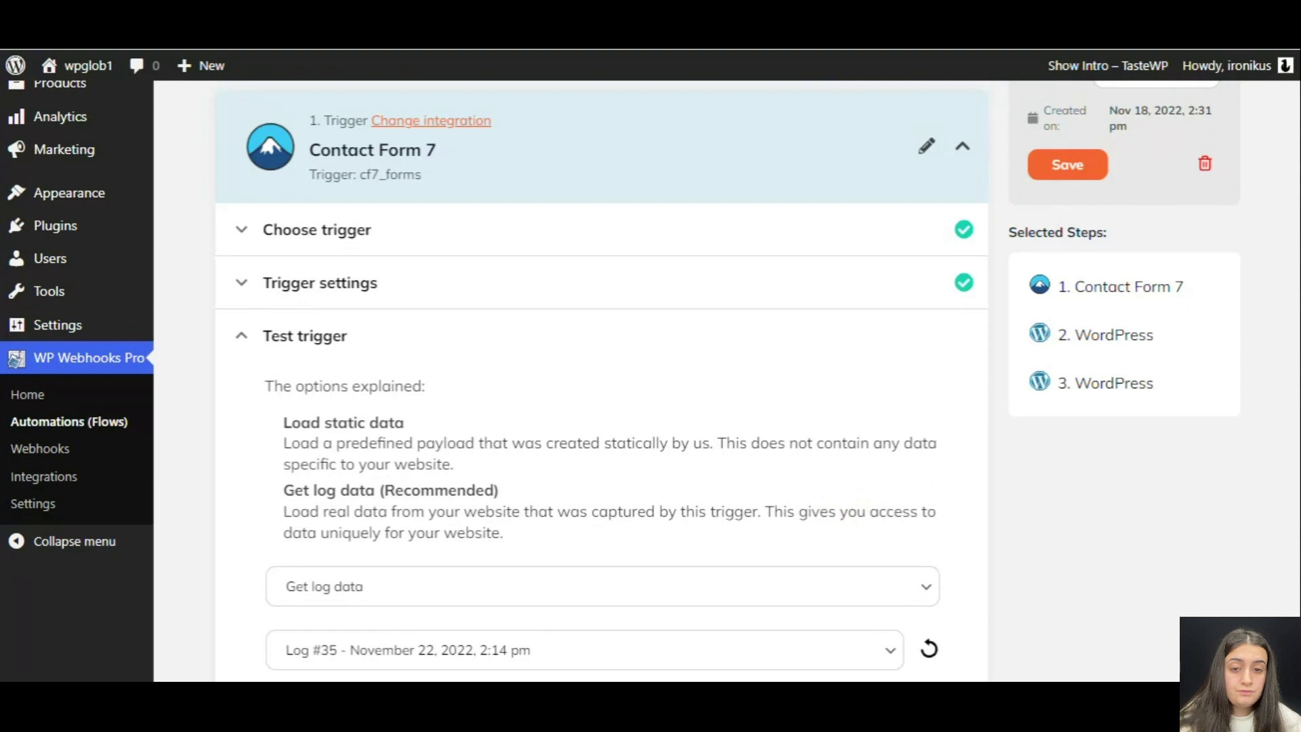
{"action": "scroll", "coordinate": [761, 372], "scroll_direction": "down", "scroll_amount": 6}
{"action": "scroll", "coordinate": [745, 371], "scroll_direction": "down", "scroll_amount": 3}
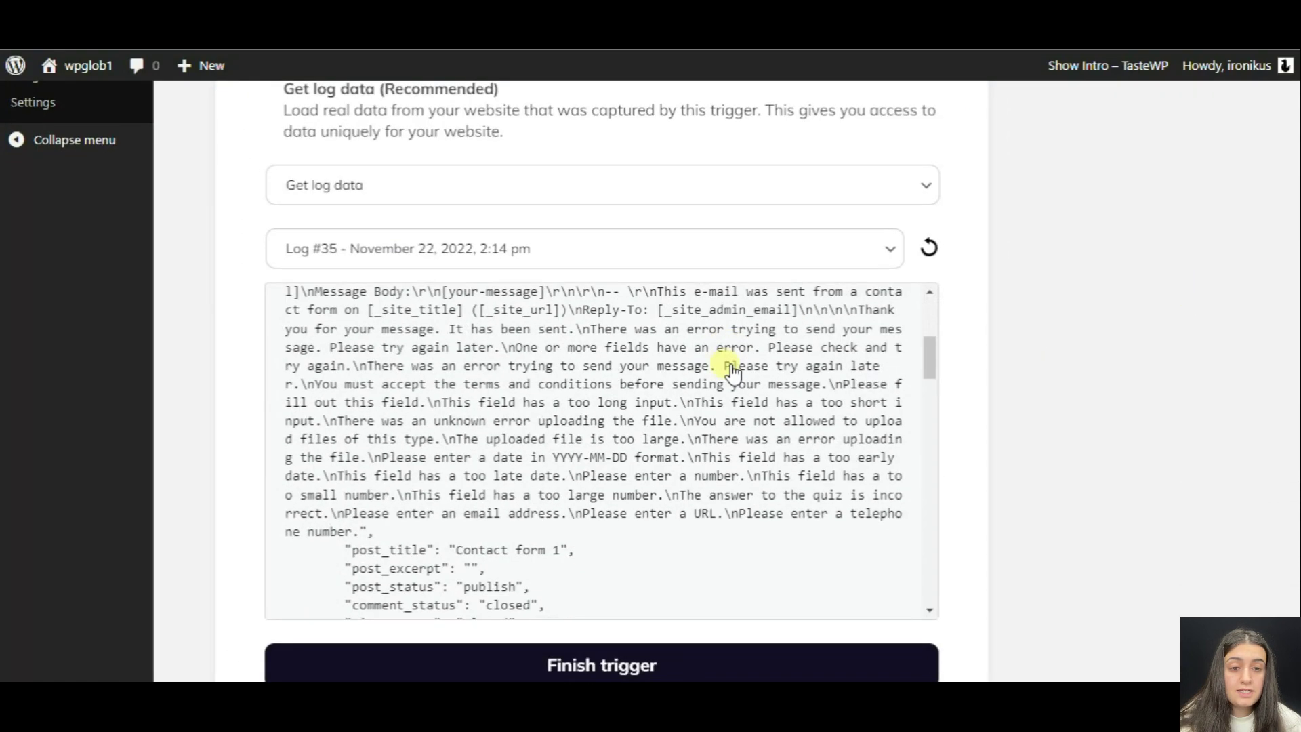
{"action": "scroll", "coordinate": [730, 369], "scroll_direction": "down", "scroll_amount": 3}
{"action": "scroll", "coordinate": [746, 359], "scroll_direction": "up", "scroll_amount": 2}
{"action": "scroll", "coordinate": [780, 362], "scroll_direction": "down", "scroll_amount": 3}
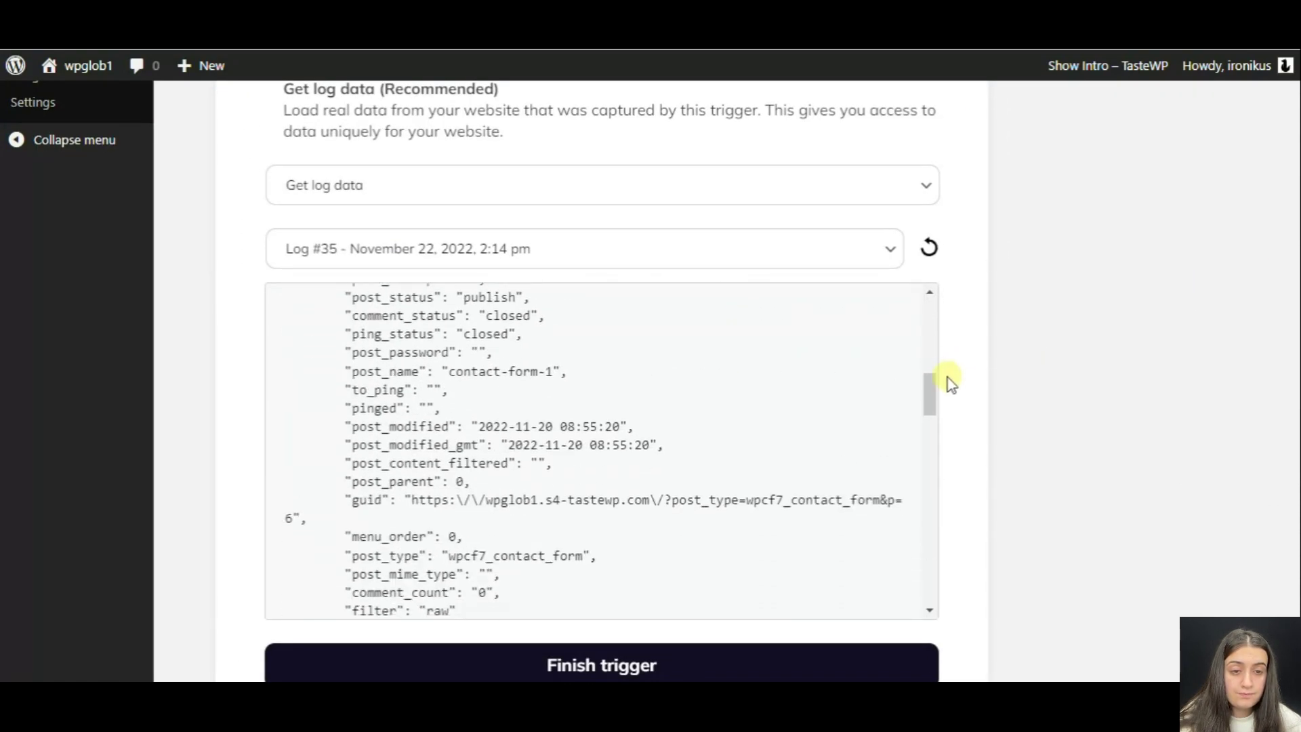
{"action": "left_click_drag", "start_coordinate": [930, 387], "coordinate": [971, 583]}
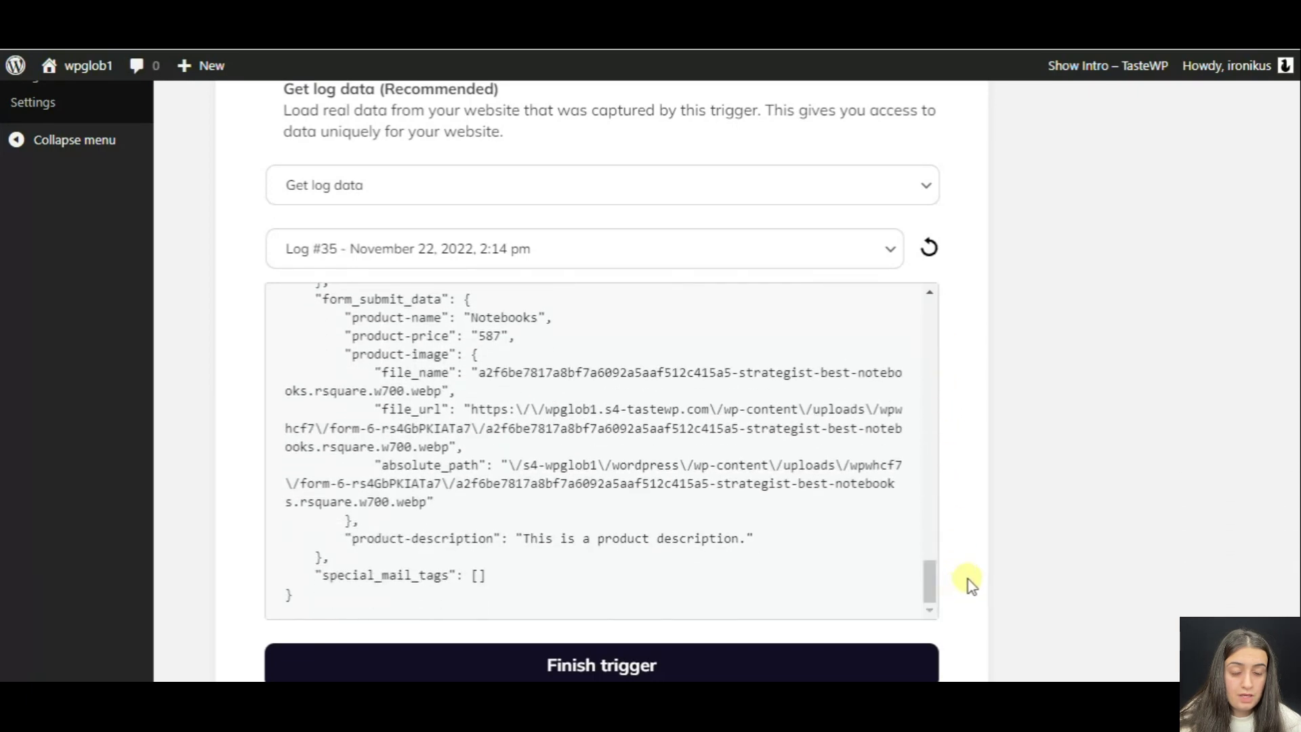
{"action": "scroll", "coordinate": [330, 438], "scroll_direction": "down", "scroll_amount": 2}
{"action": "left_click", "coordinate": [529, 509]}
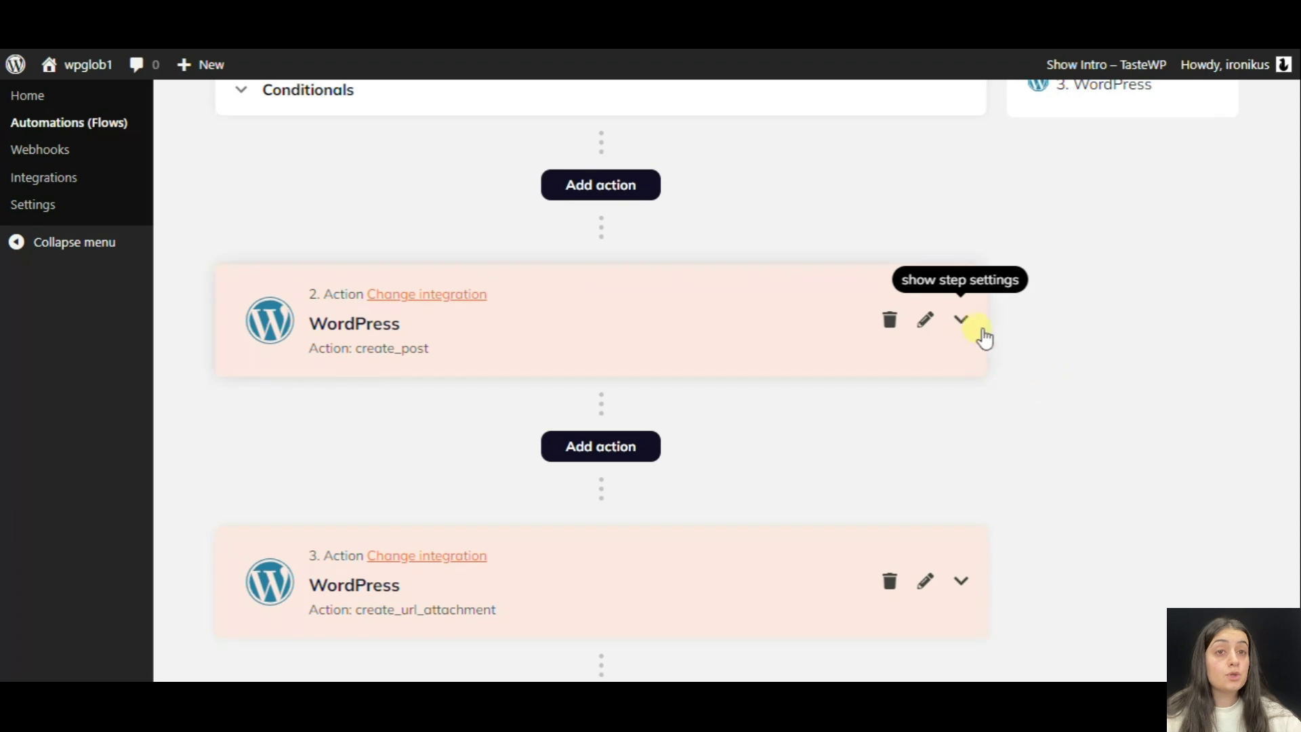
- In action 2, leave the Select an action dropdown on Create post and continue
{"action": "left_click", "coordinate": [964, 322]}
{"action": "left_click", "coordinate": [860, 413]}
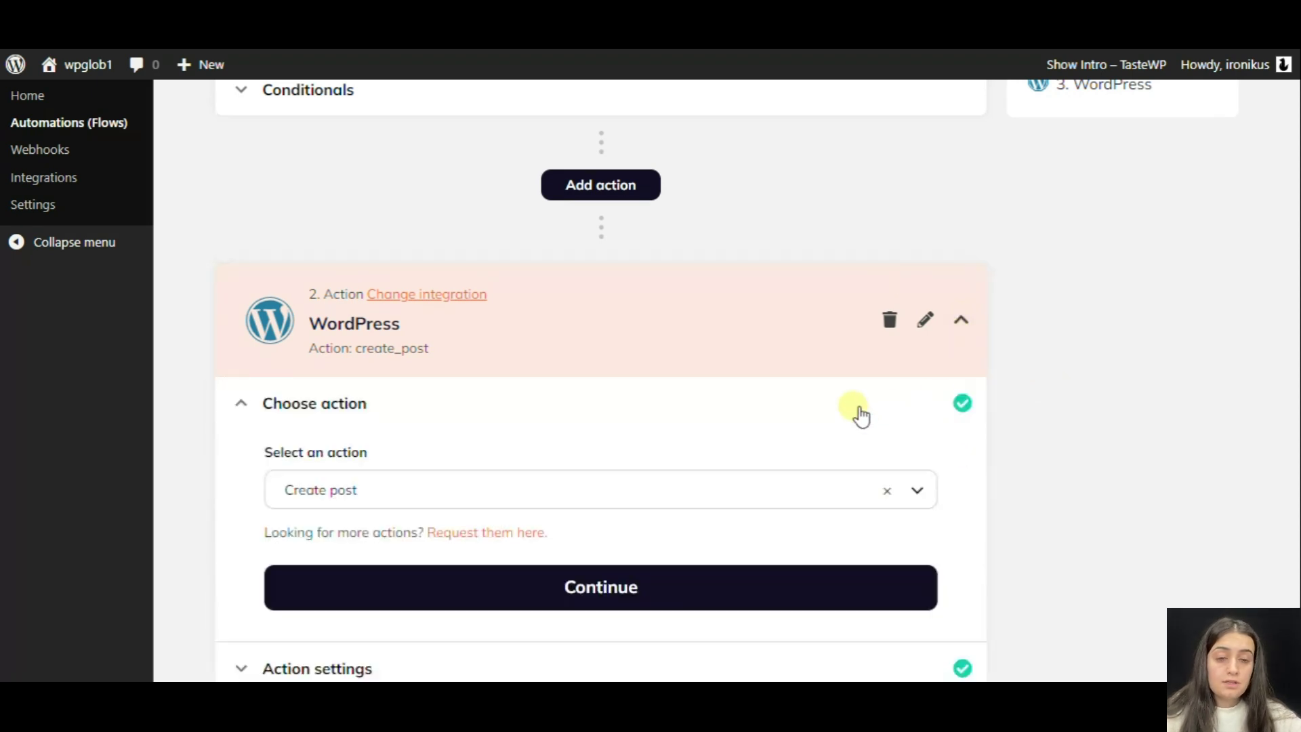
{"action": "scroll", "coordinate": [881, 414], "scroll_direction": "up", "scroll_amount": 2}
{"action": "scroll", "coordinate": [1173, 407], "scroll_direction": "down", "scroll_amount": 2}
{"action": "scroll", "coordinate": [1293, 415], "scroll_direction": "down", "scroll_amount": 1}
{"action": "left_click", "coordinate": [915, 429]}
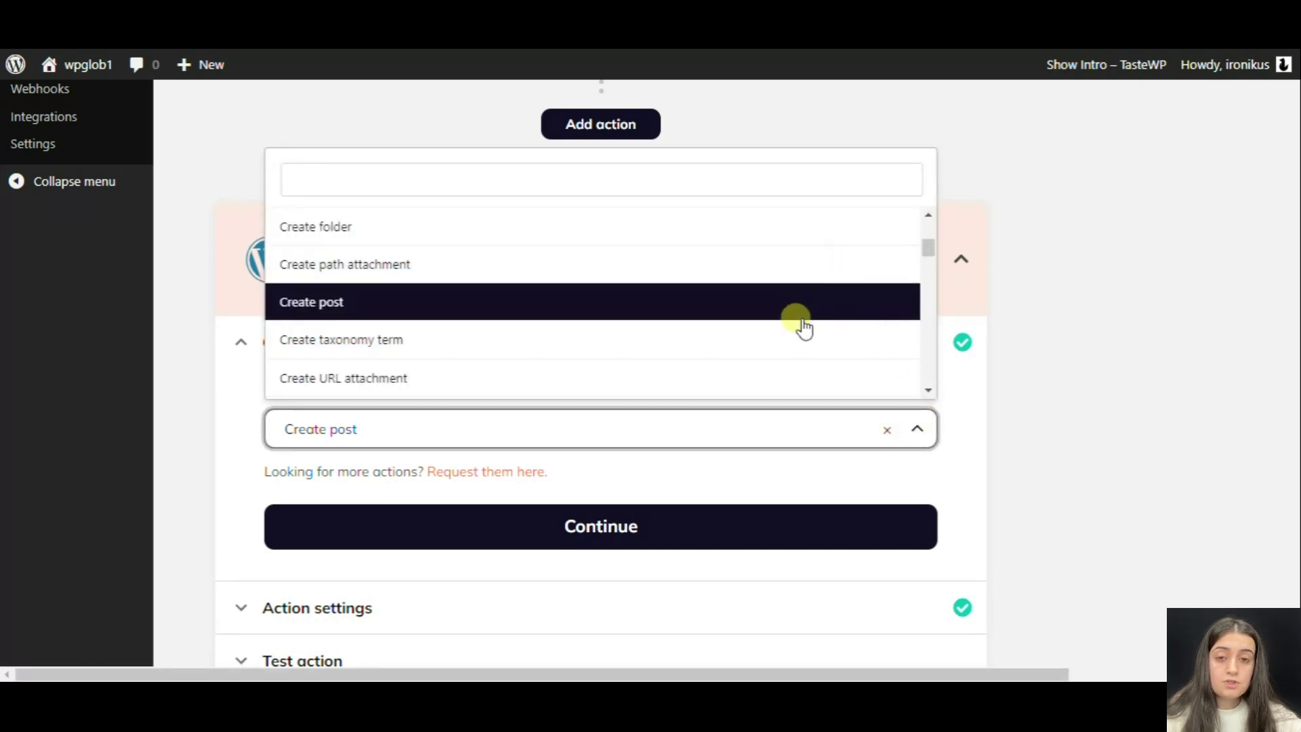
{"action": "left_click_drag", "start_coordinate": [932, 244], "coordinate": [934, 268]}
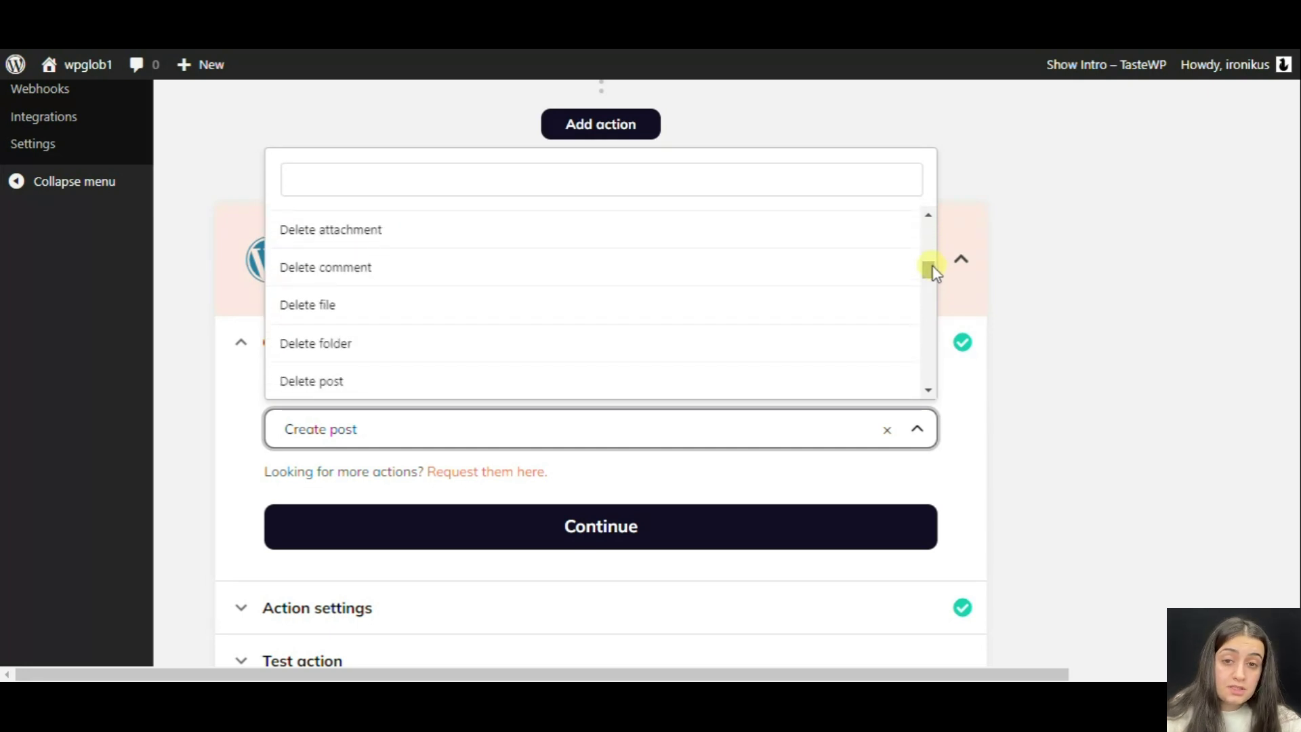
{"action": "left_click", "coordinate": [917, 434]}
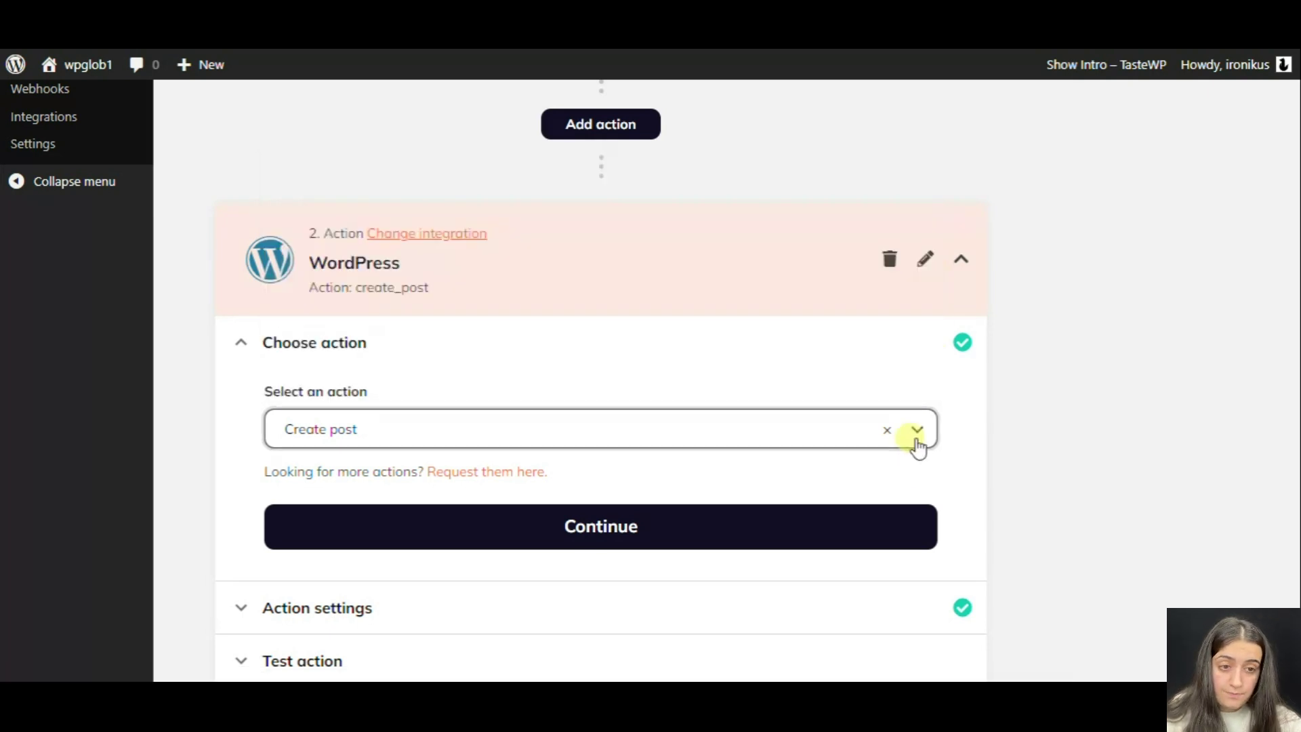
{"action": "left_click", "coordinate": [713, 532]}
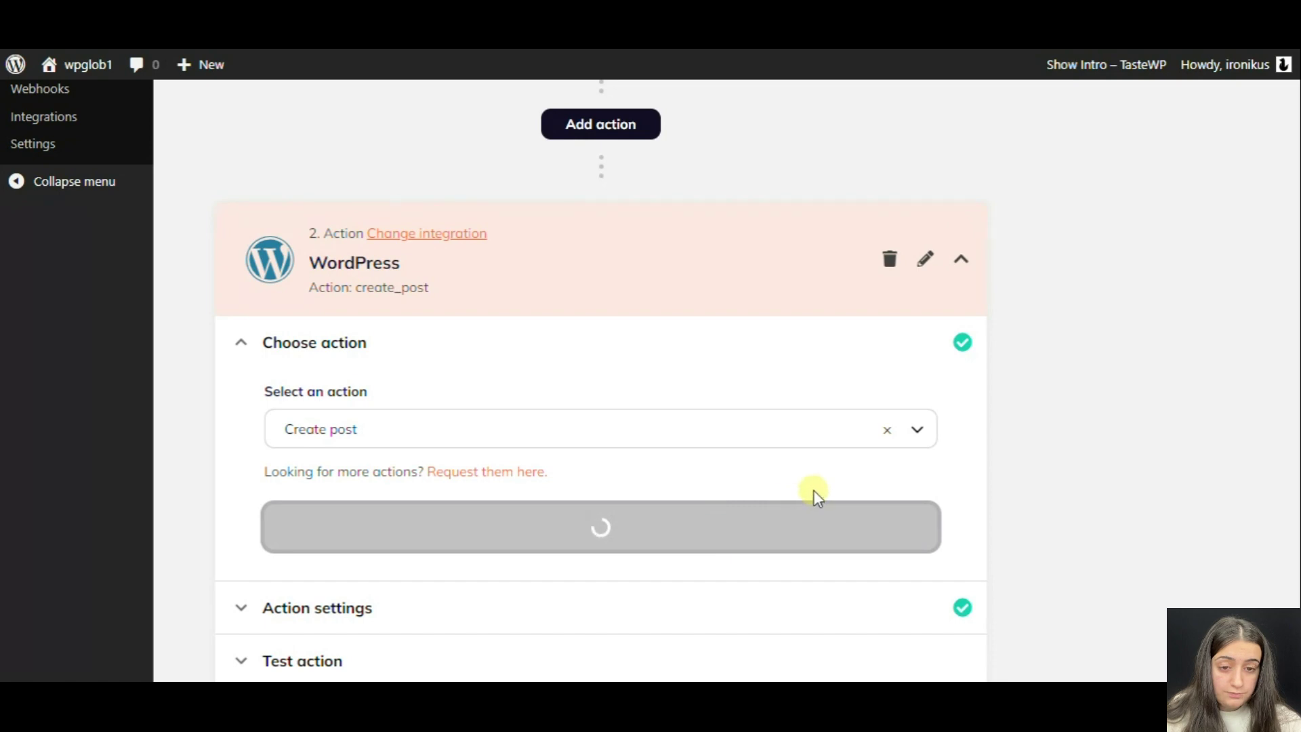
- Browse the post_title data tag picker's Contact Form 7 fields, leaving post_title unchanged
{"action": "scroll", "coordinate": [665, 438], "scroll_direction": "down", "scroll_amount": 4}
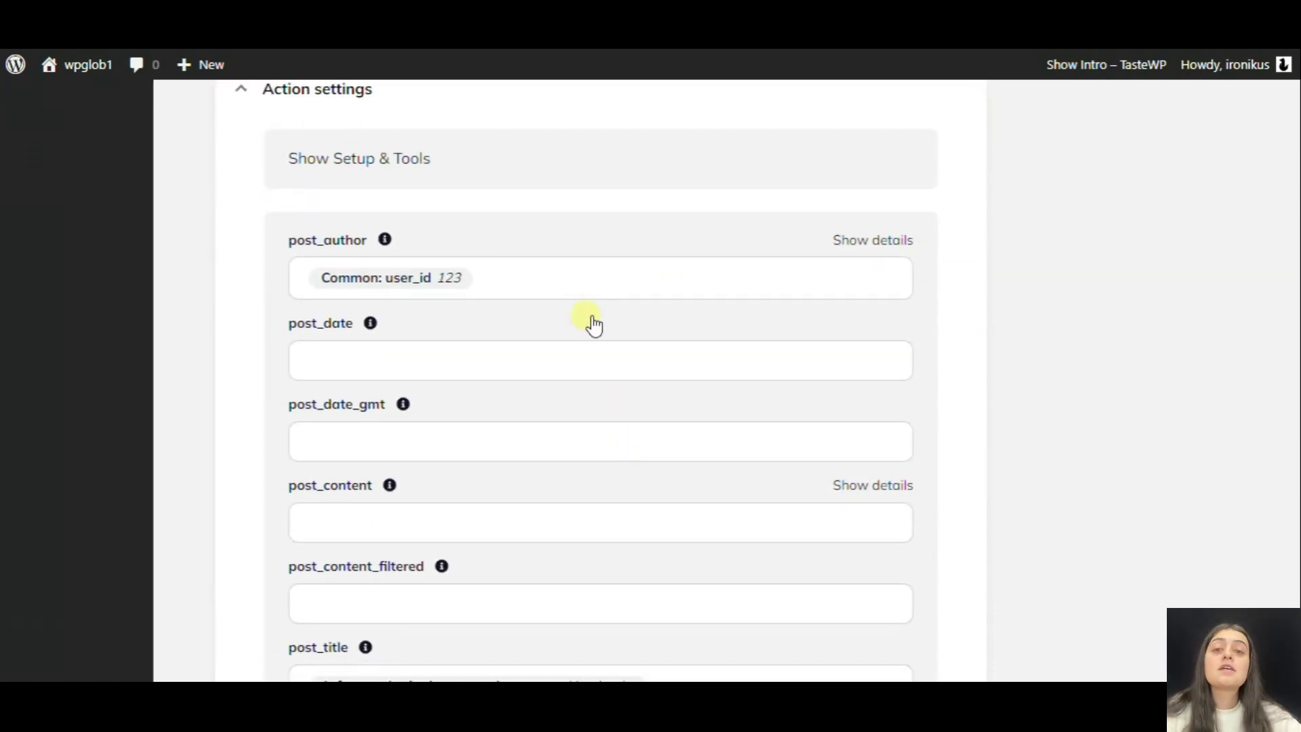
{"action": "scroll", "coordinate": [620, 342], "scroll_direction": "up", "scroll_amount": 1}
{"action": "scroll", "coordinate": [621, 342], "scroll_direction": "down", "scroll_amount": 1}
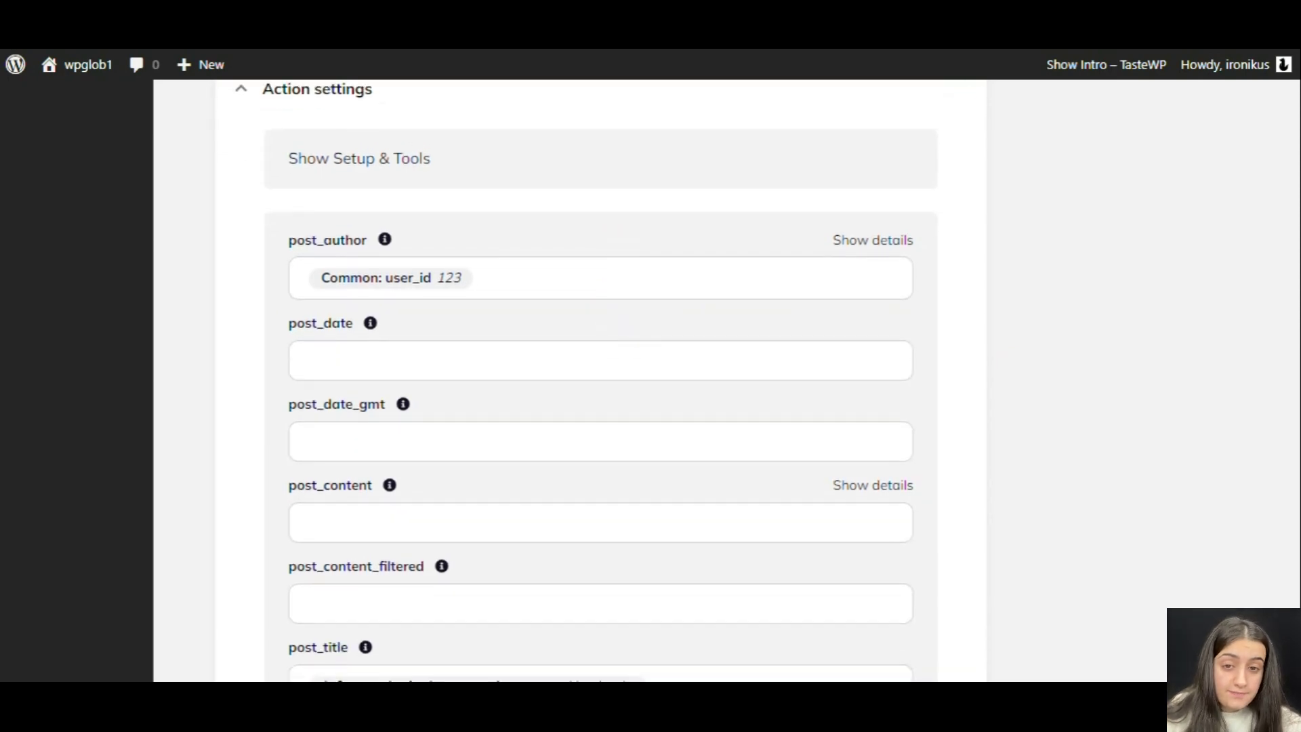
{"action": "scroll", "coordinate": [1292, 332], "scroll_direction": "down", "scroll_amount": 6}
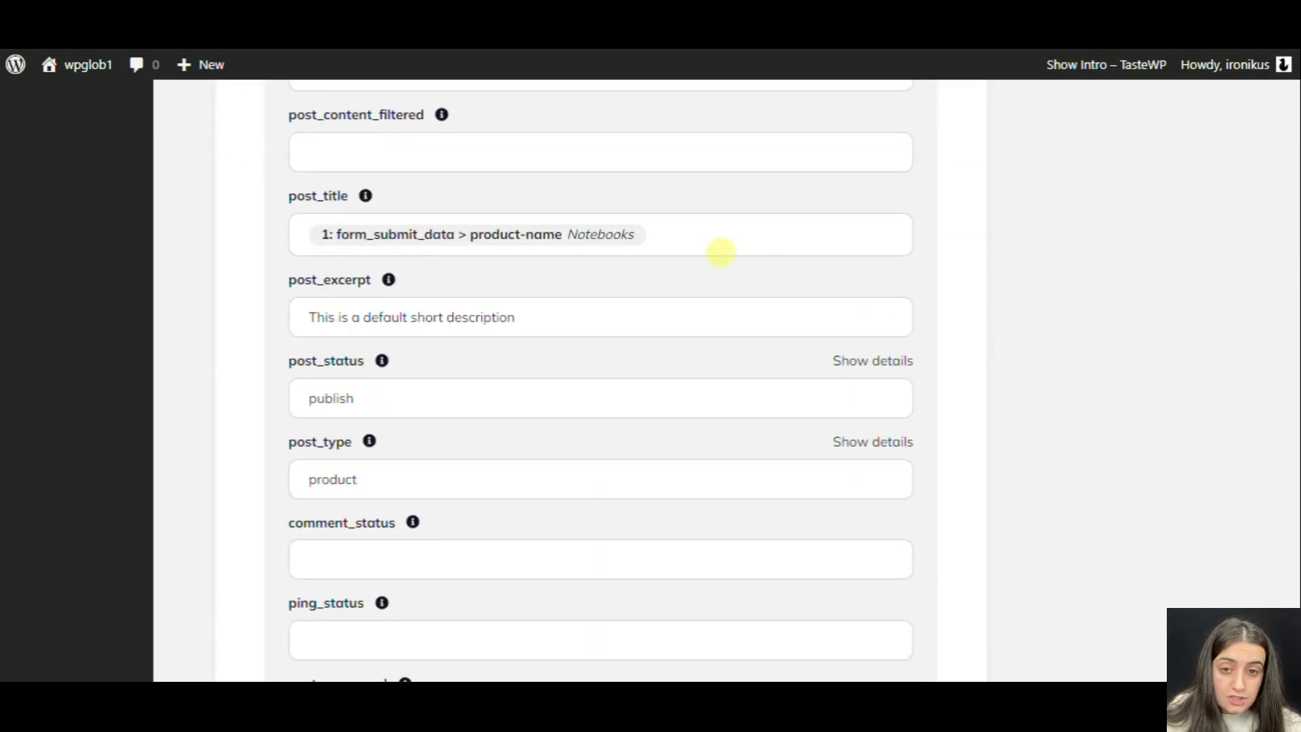
{"action": "left_click", "coordinate": [721, 252]}
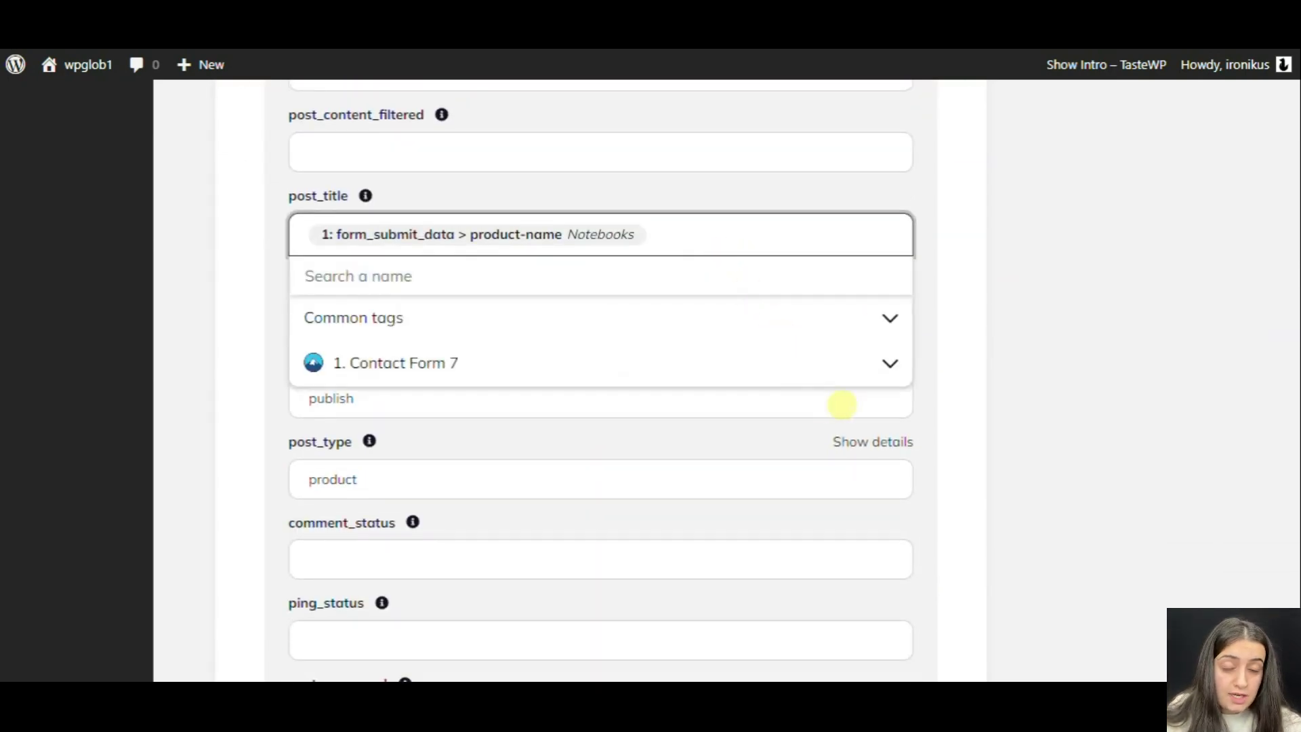
{"action": "left_click", "coordinate": [895, 366]}
{"action": "scroll", "coordinate": [874, 380], "scroll_direction": "down", "scroll_amount": 1}
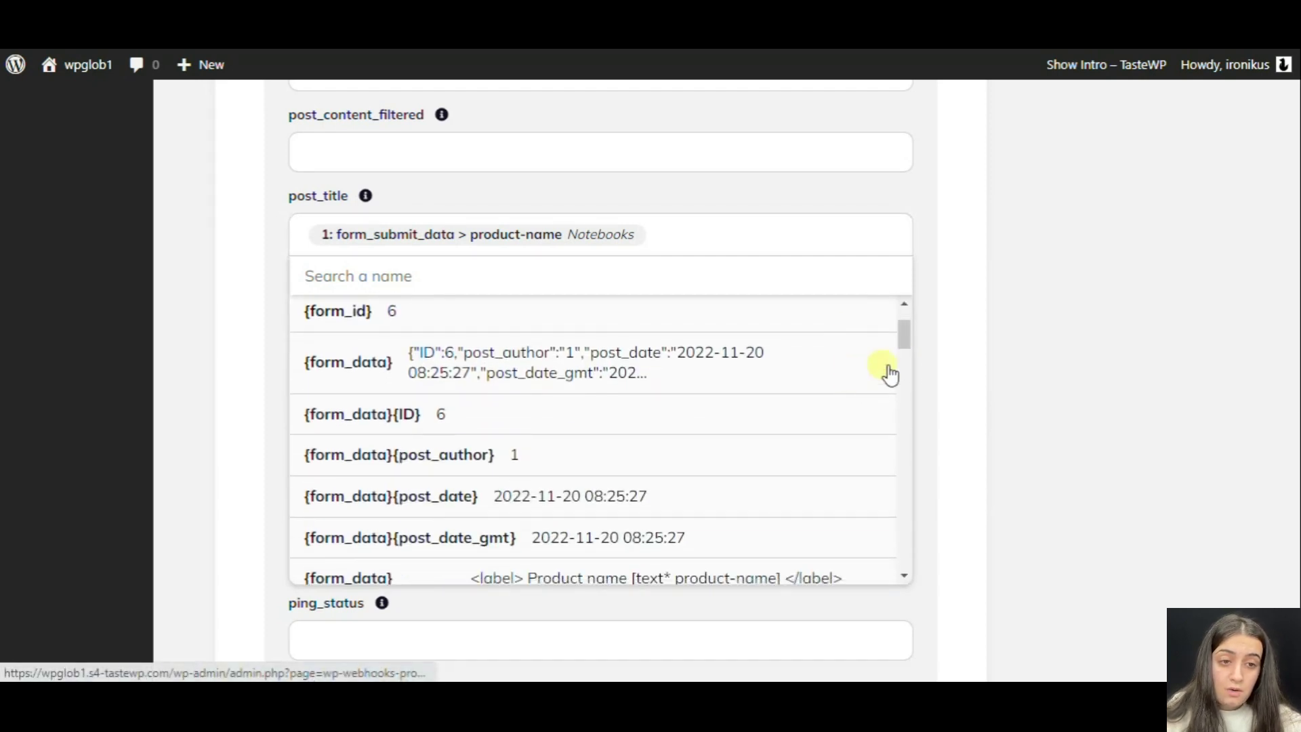
{"action": "left_click", "coordinate": [949, 358]}
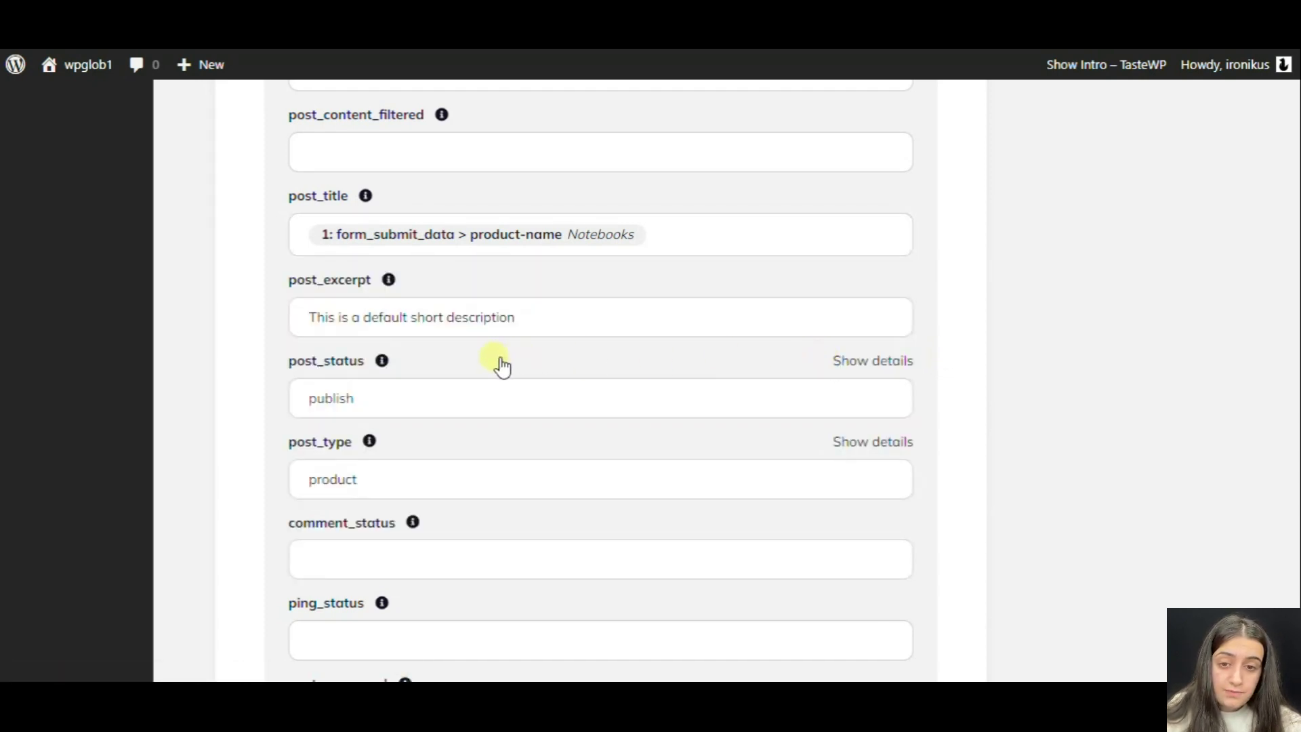
- Add a meta item with key _price mapped to form_submit_data > product-price
{"action": "left_click", "coordinate": [363, 404]}
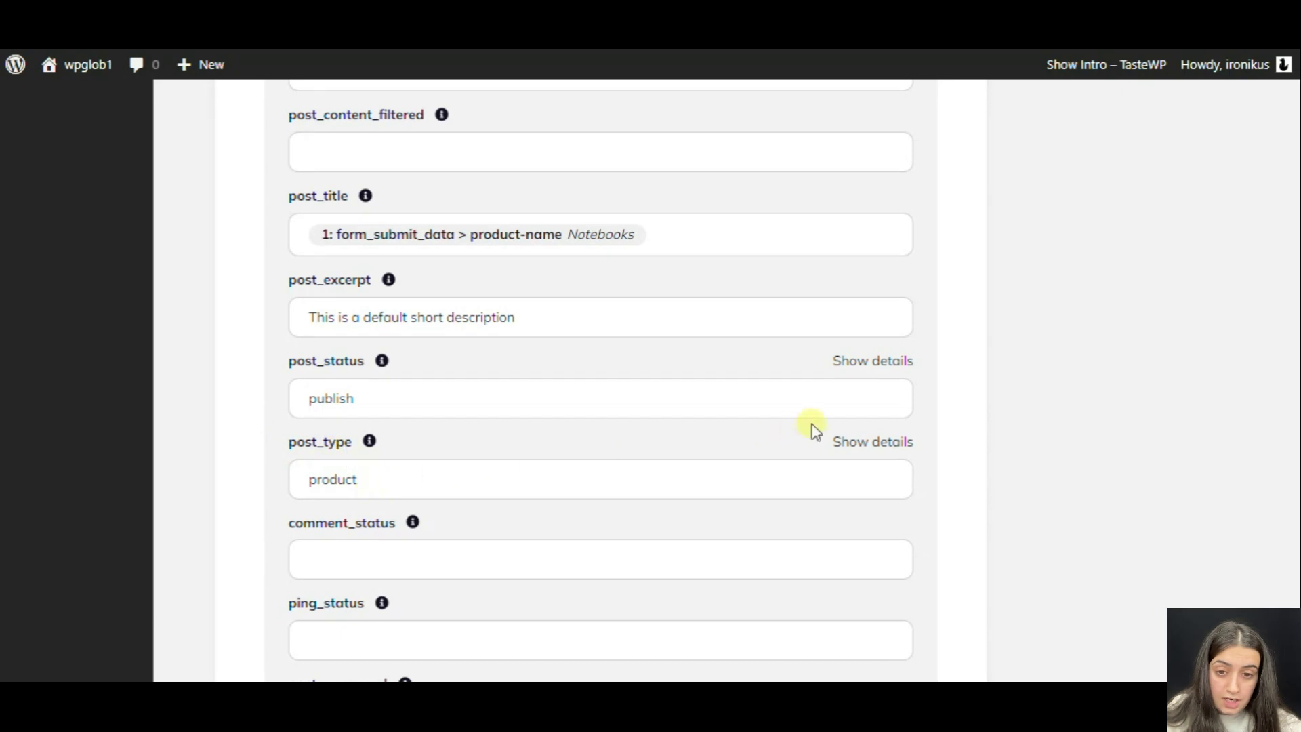
{"action": "scroll", "coordinate": [602, 380], "scroll_direction": "down", "scroll_amount": 7}
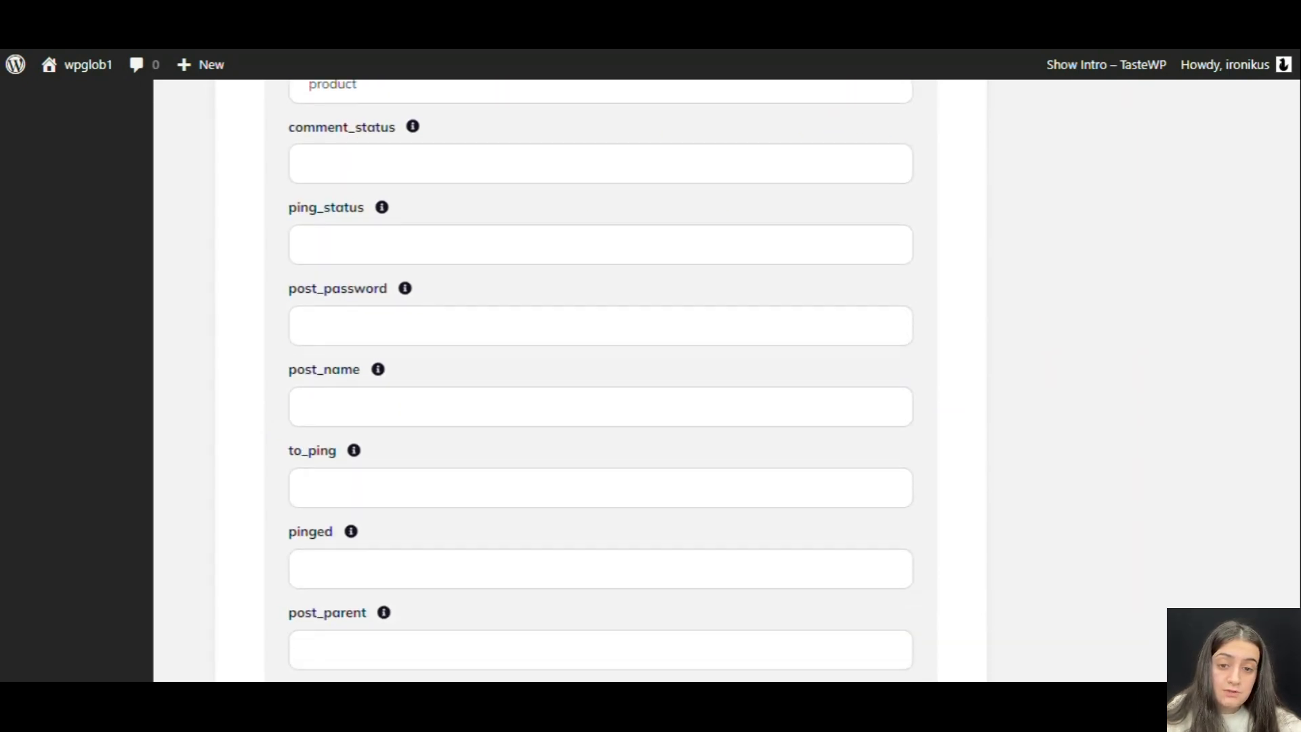
{"action": "scroll", "coordinate": [601, 380], "scroll_direction": "down", "scroll_amount": 7}
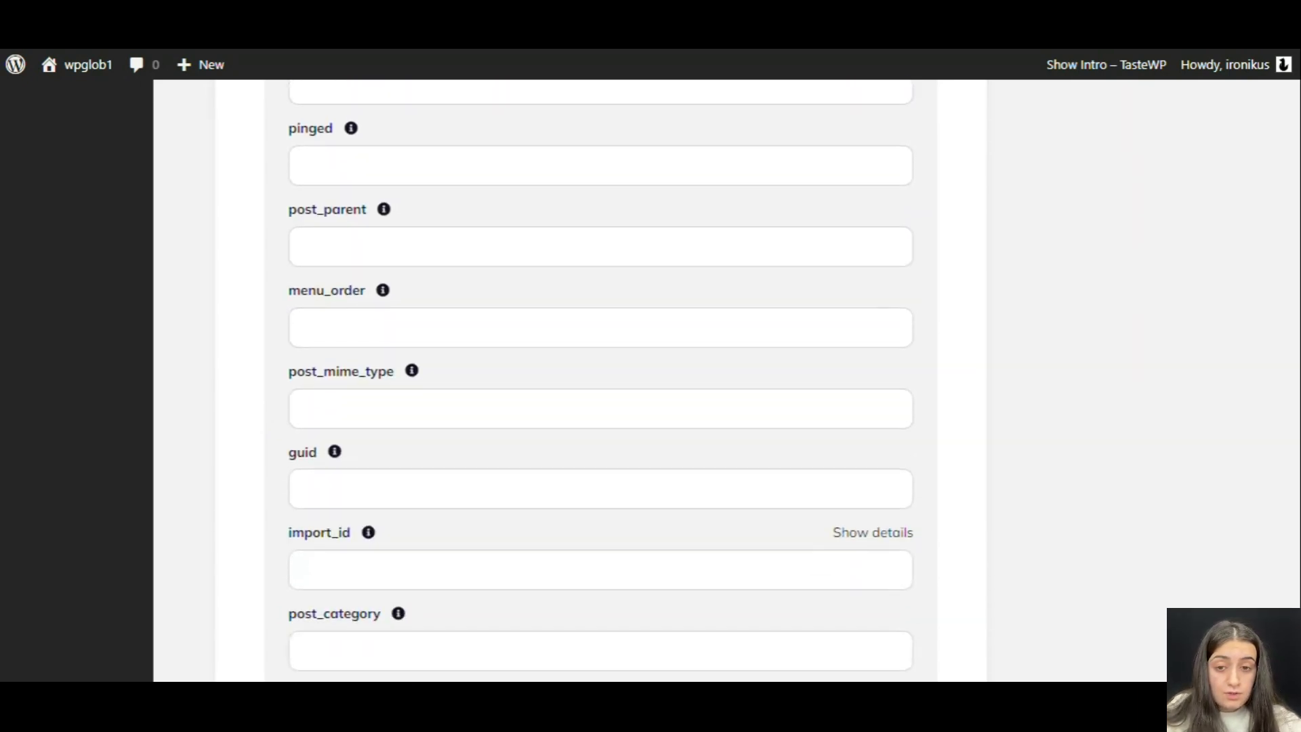
{"action": "scroll", "coordinate": [585, 352], "scroll_direction": "down", "scroll_amount": 7}
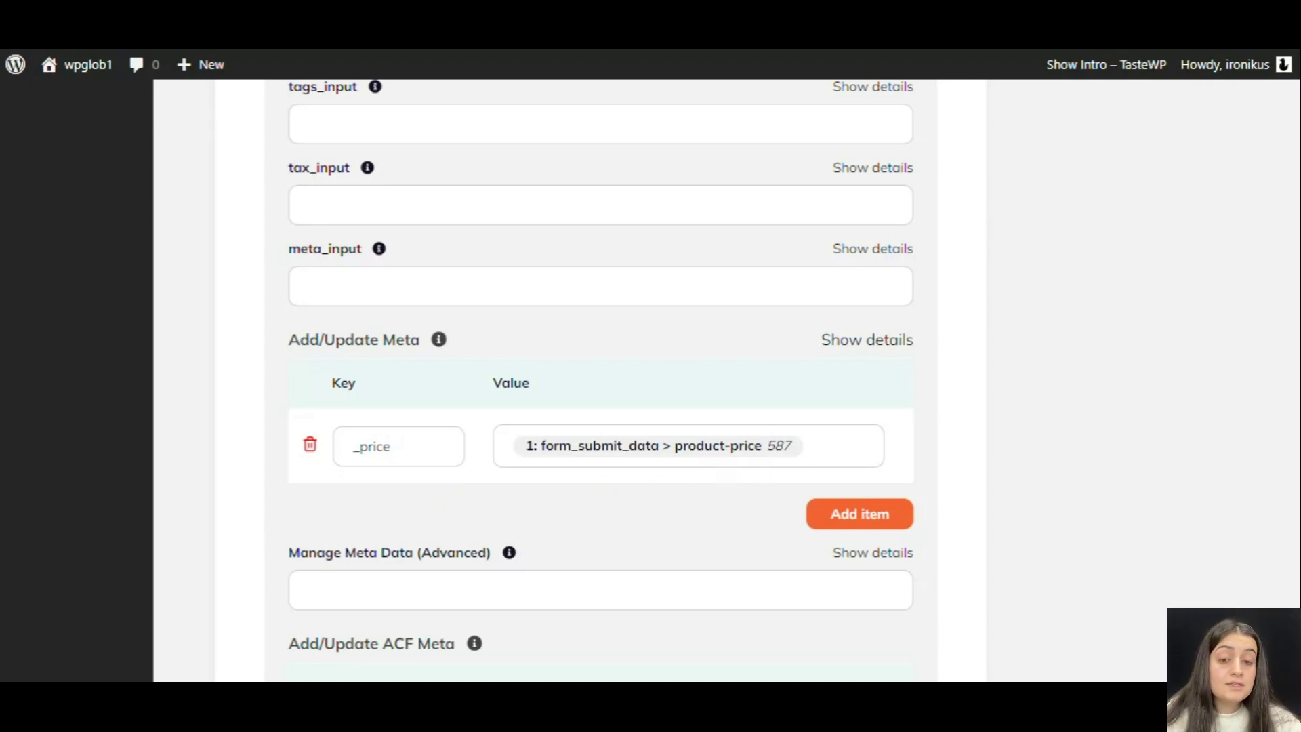
{"action": "scroll", "coordinate": [631, 495], "scroll_direction": "down", "scroll_amount": 8}
{"action": "scroll", "coordinate": [759, 413], "scroll_direction": "down", "scroll_amount": 3}
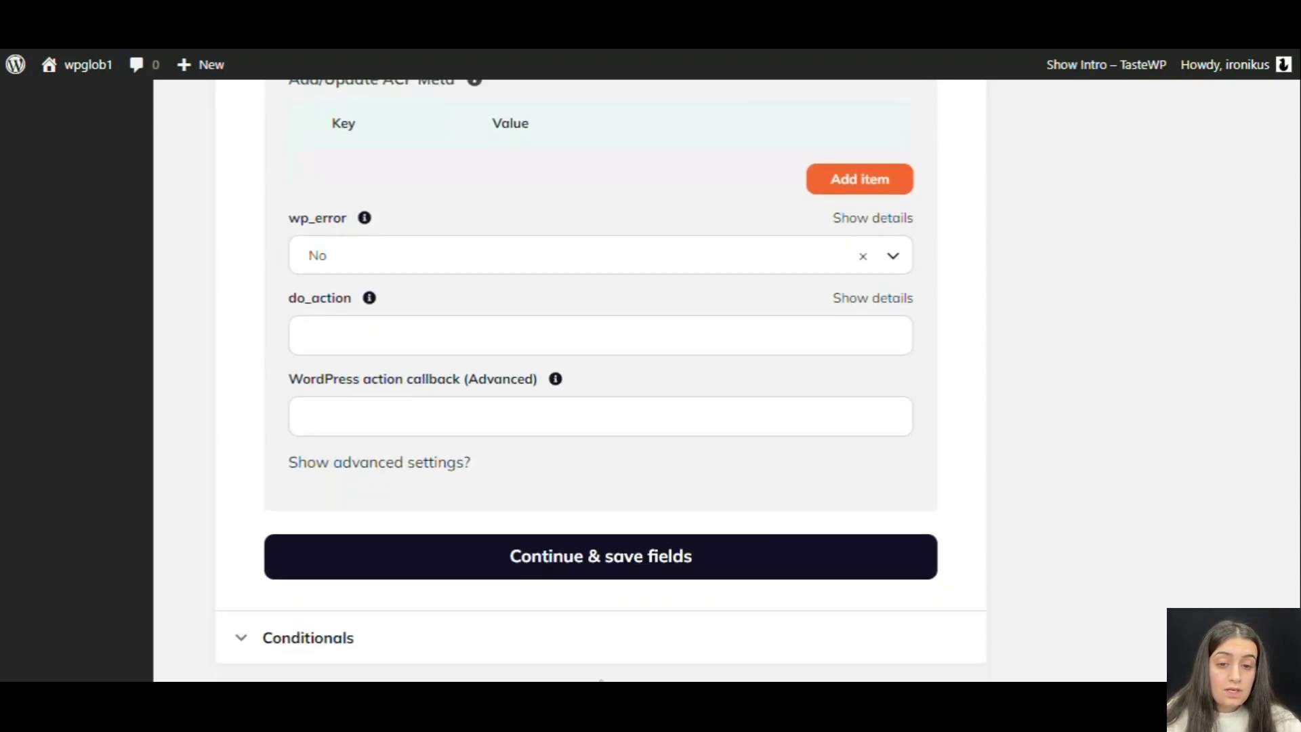
- Save the create_post fields, fire a live test creating Notebooks at 587, and finish it
{"action": "left_click", "coordinate": [759, 411]}
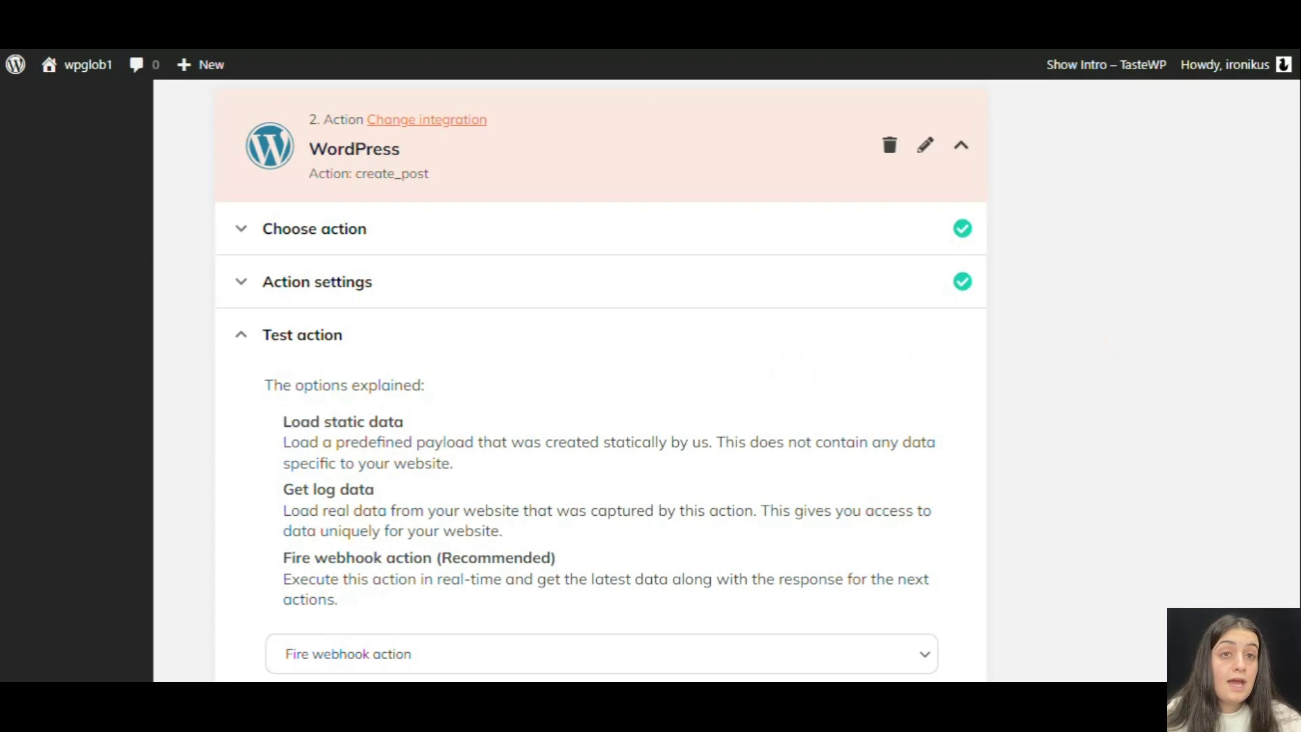
{"action": "scroll", "coordinate": [397, 524], "scroll_direction": "down", "scroll_amount": 3}
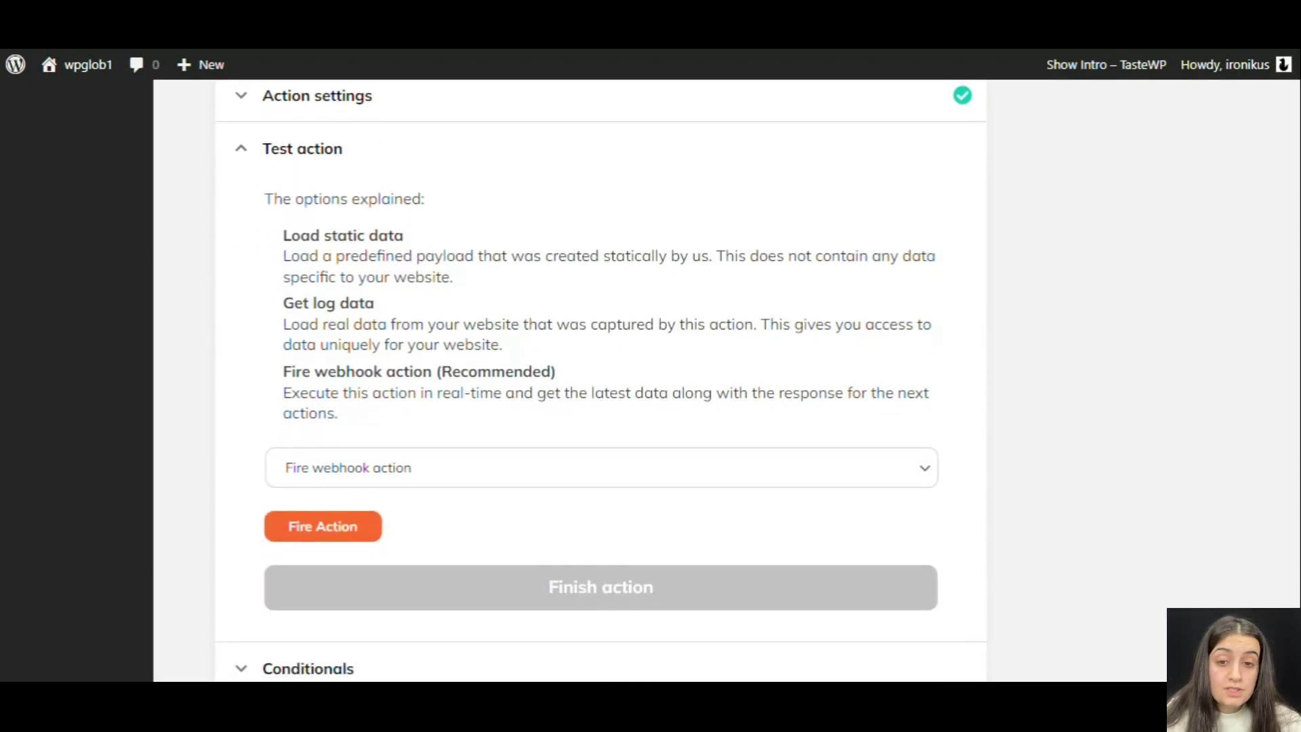
{"action": "left_click", "coordinate": [302, 531]}
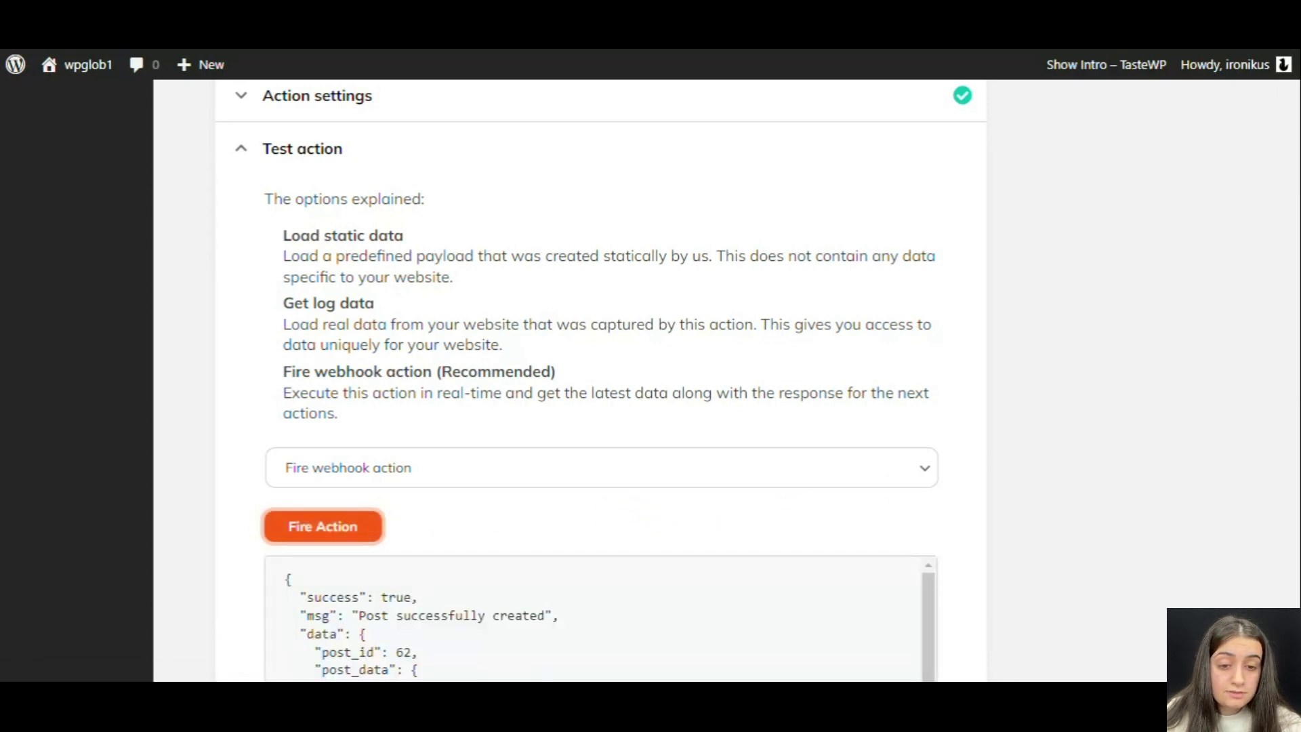
{"action": "scroll", "coordinate": [755, 387], "scroll_direction": "down", "scroll_amount": 5}
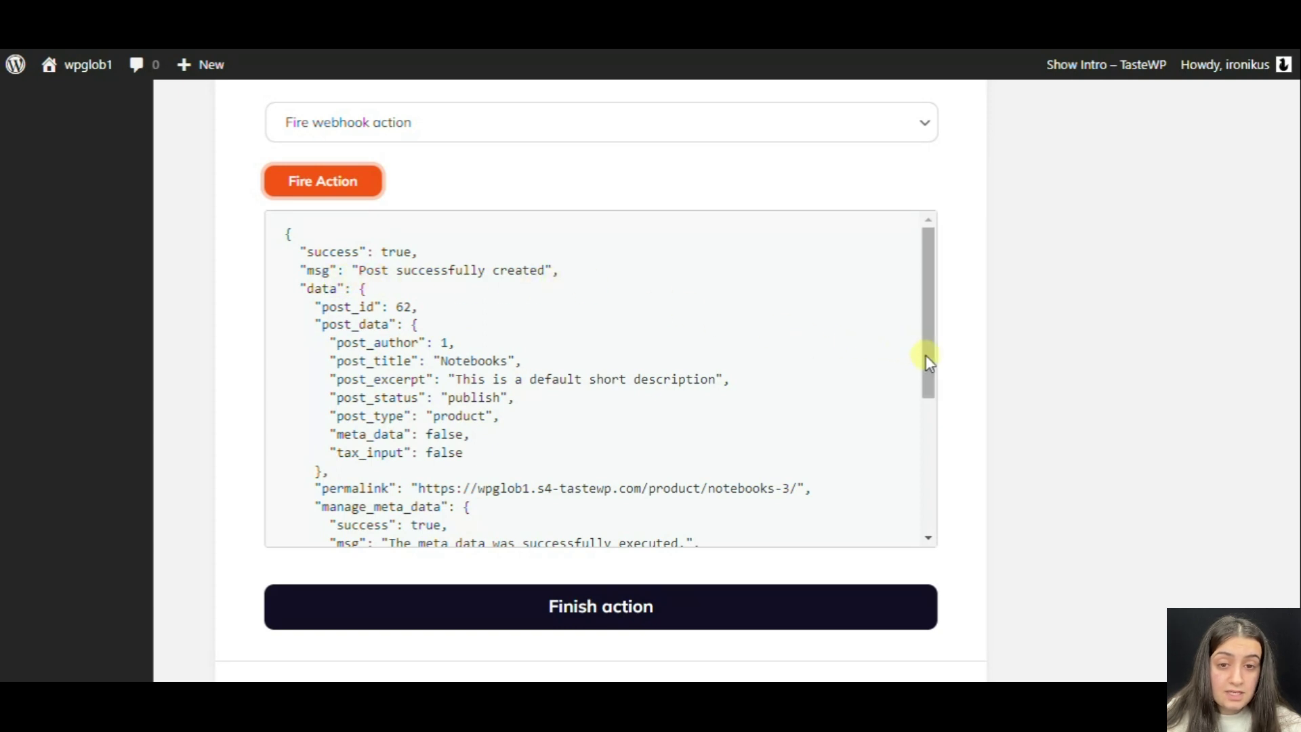
{"action": "left_click_drag", "start_coordinate": [932, 364], "coordinate": [942, 511]}
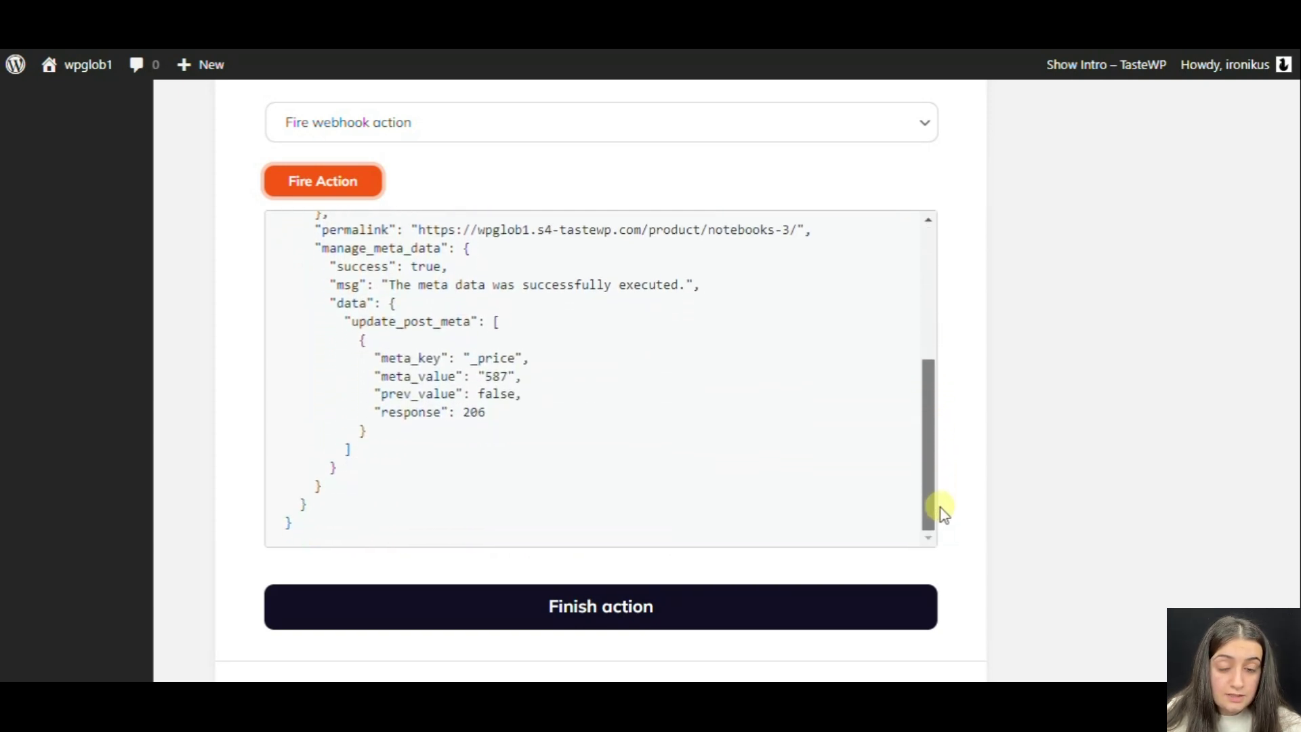
{"action": "left_click", "coordinate": [589, 610]}
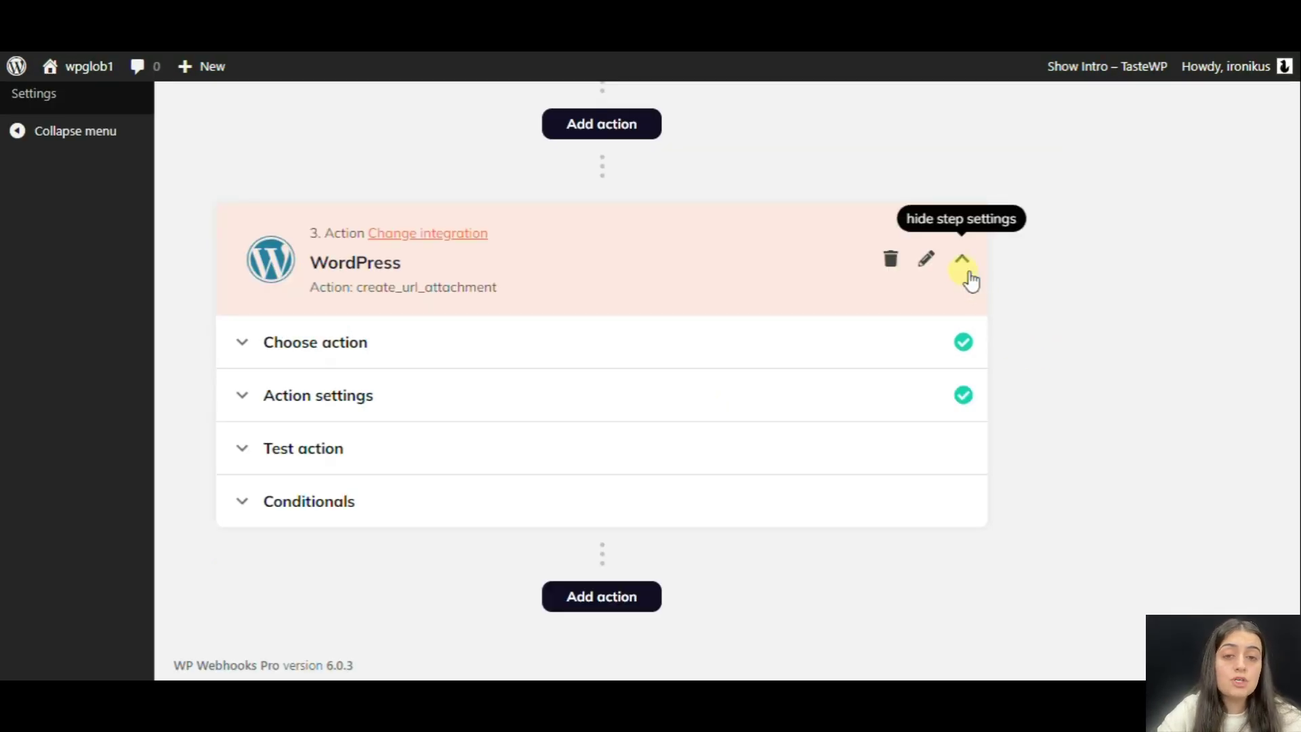
- Confirm step 3 uses Create URL attachment and show its url mapped to product-image > file_url
{"action": "left_click", "coordinate": [807, 345]}
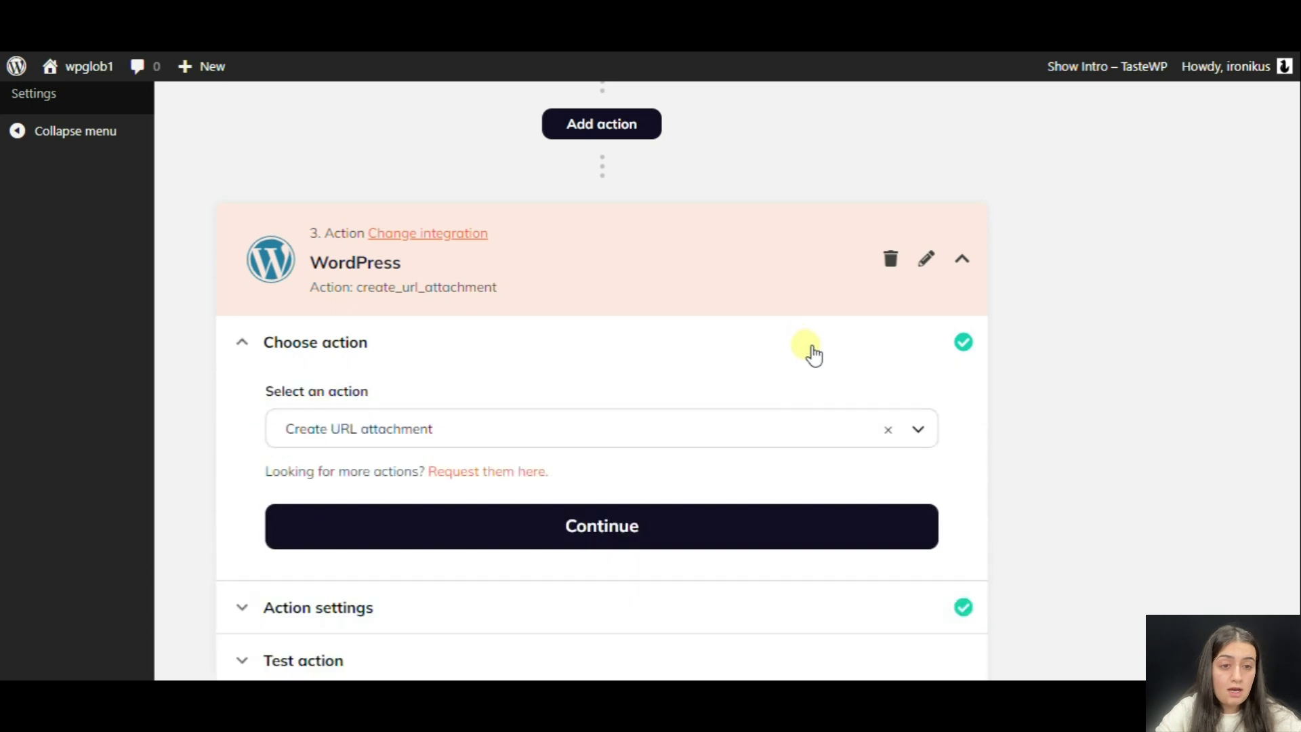
{"action": "left_click", "coordinate": [244, 345]}
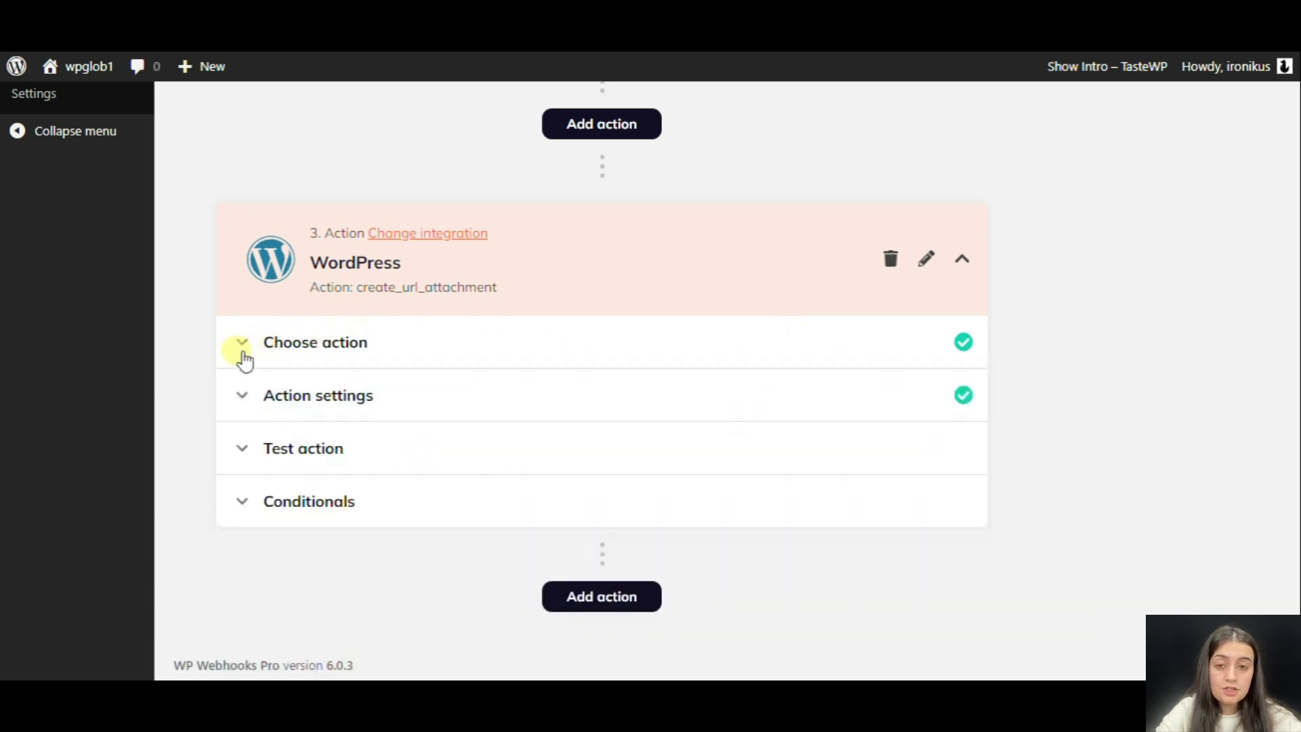
{"action": "left_click", "coordinate": [581, 410]}
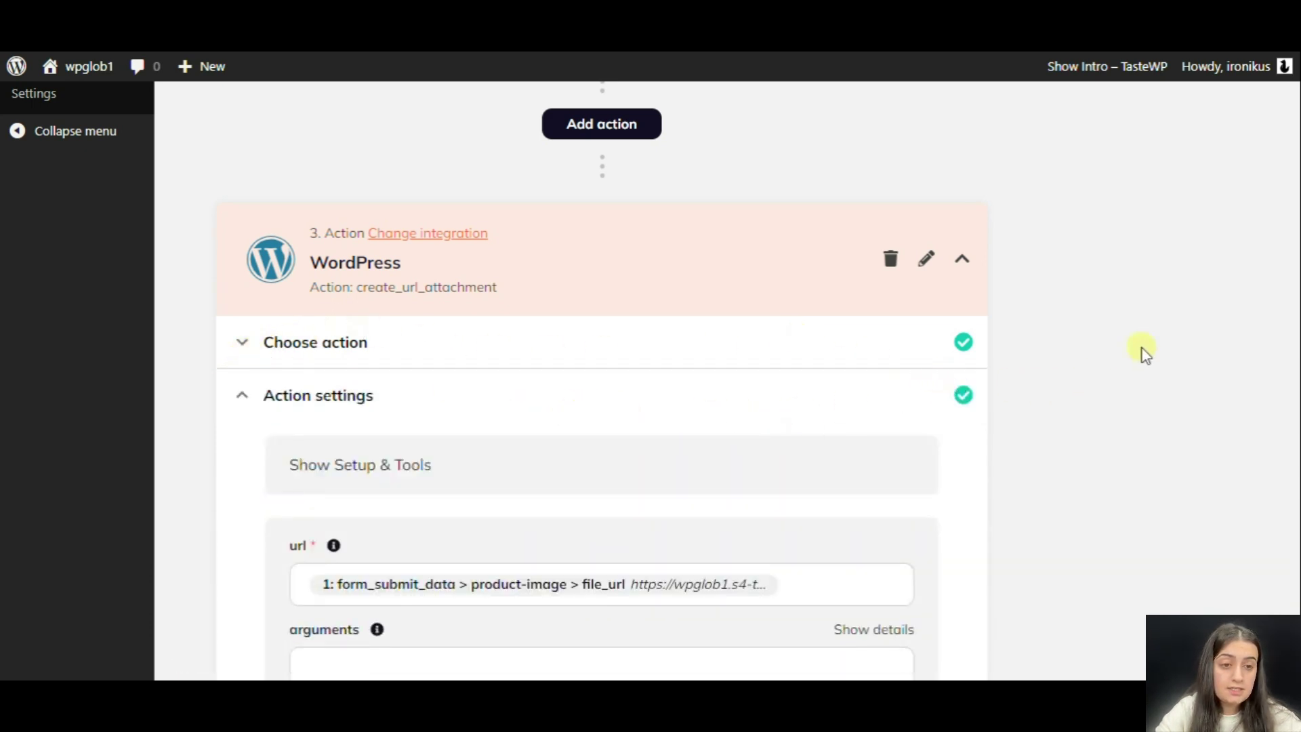
- Save the create_url_attachment fields with add_post_thumbnail mapped to data > post_id
{"action": "scroll", "coordinate": [602, 380], "scroll_direction": "down", "scroll_amount": 5}
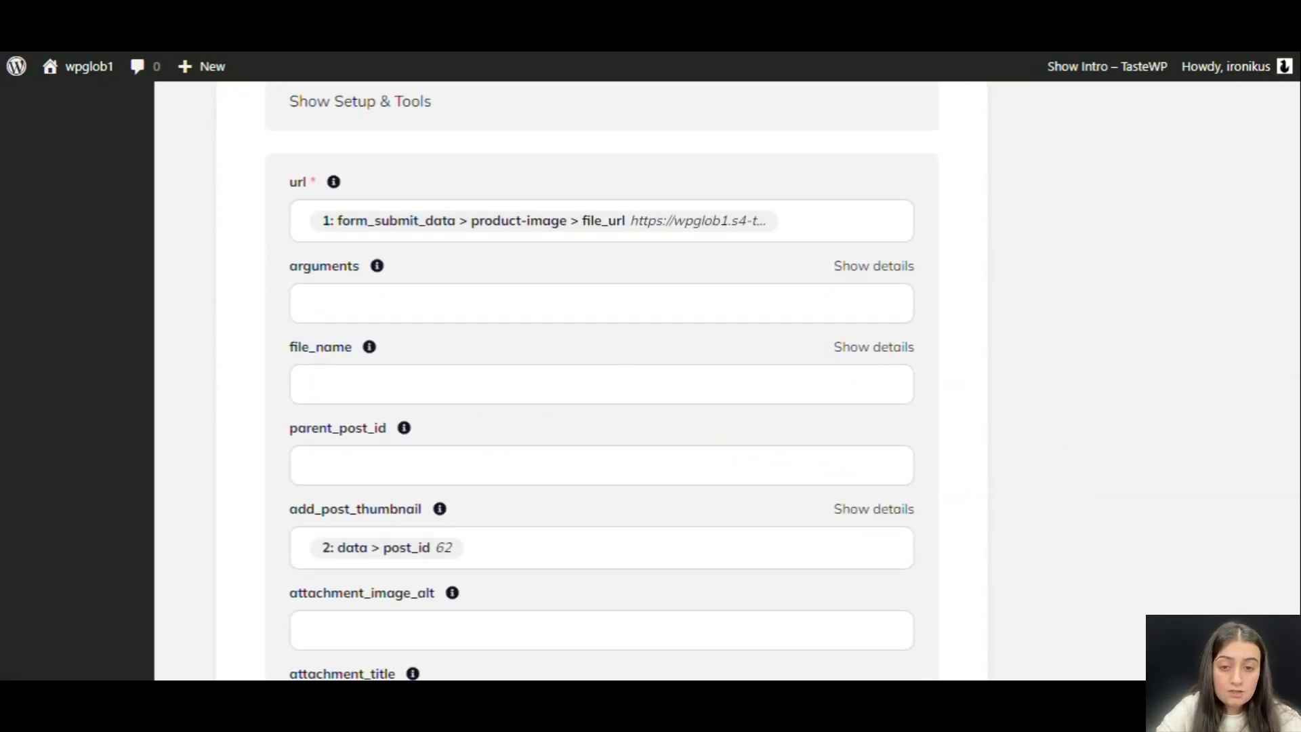
{"action": "scroll", "coordinate": [683, 436], "scroll_direction": "down", "scroll_amount": 2}
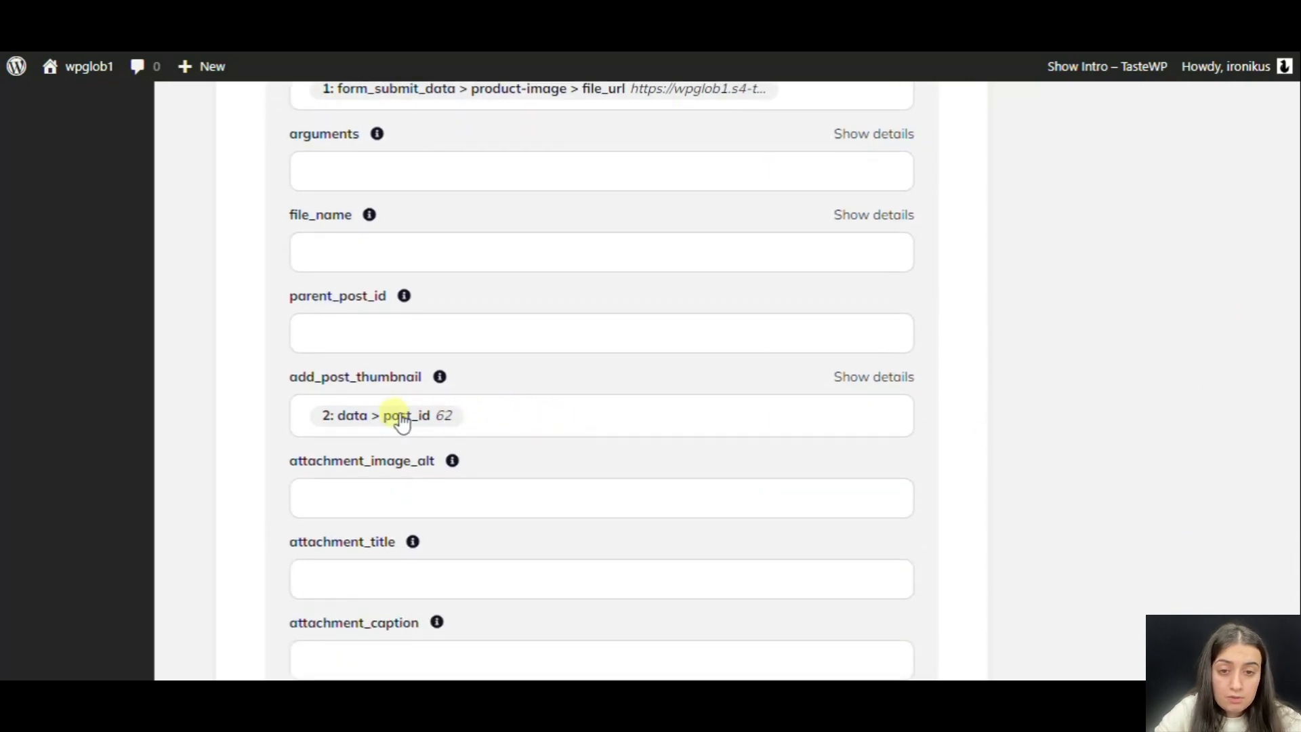
{"action": "scroll", "coordinate": [735, 450], "scroll_direction": "down", "scroll_amount": 6}
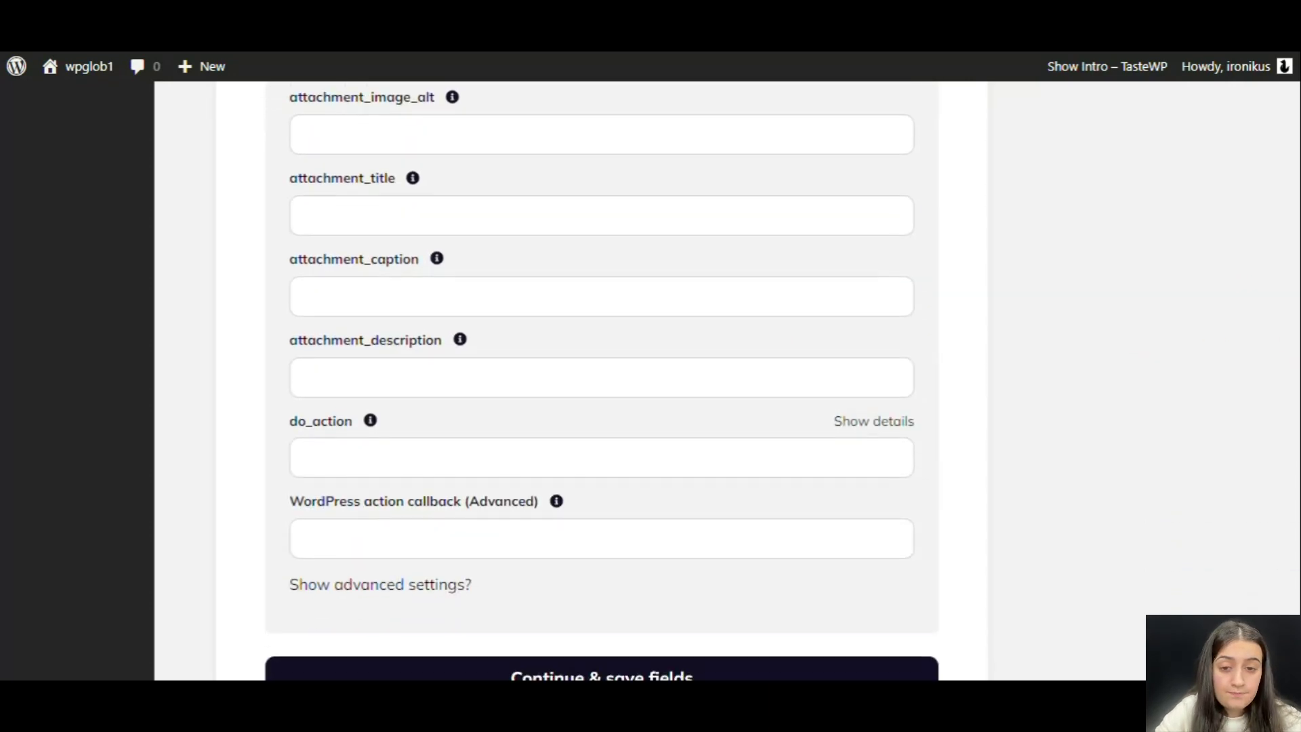
{"action": "scroll", "coordinate": [590, 542], "scroll_direction": "down", "scroll_amount": 1}
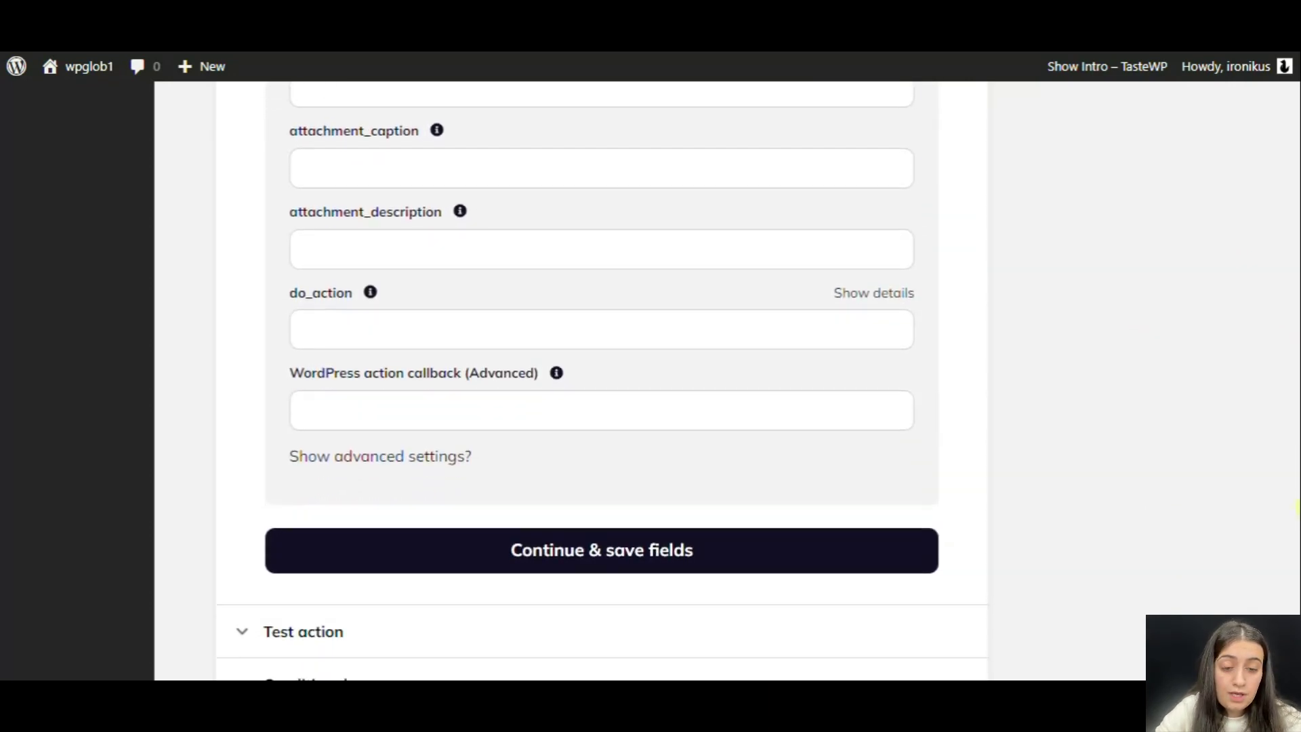
{"action": "left_click", "coordinate": [523, 552]}
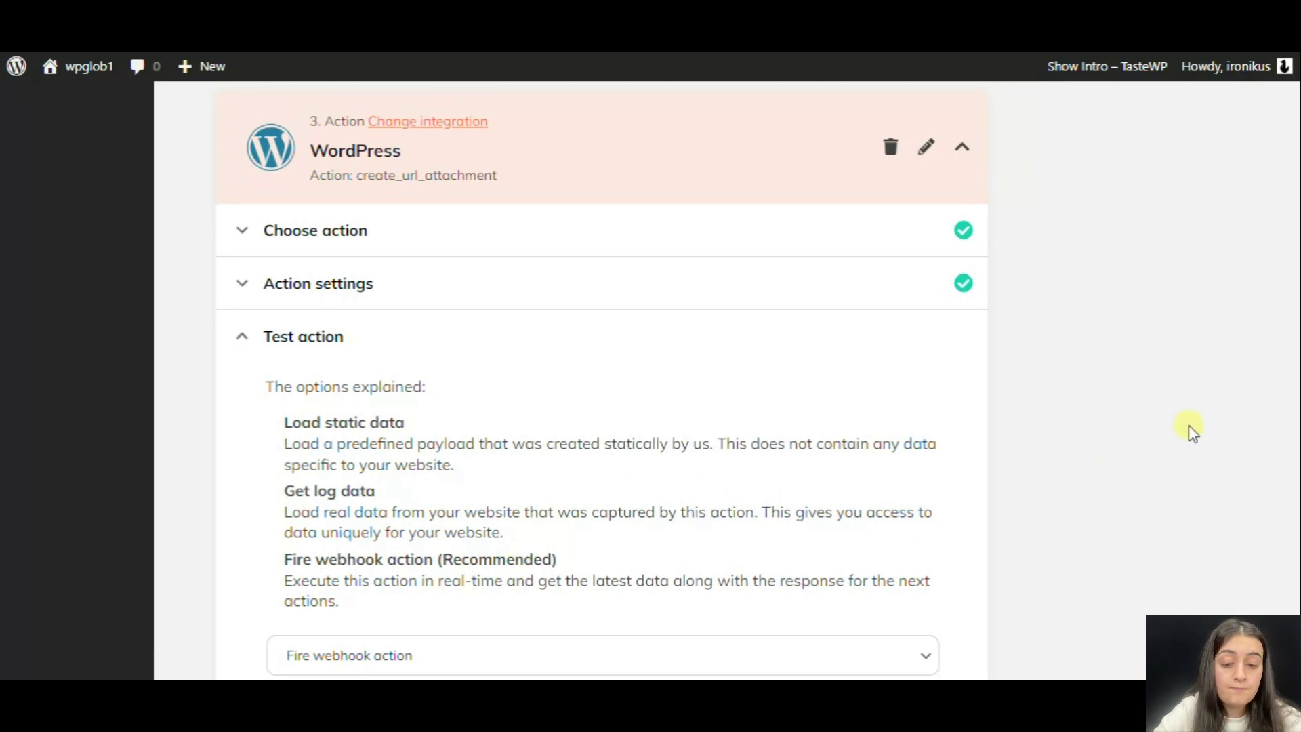
- Check the uploaded image in Media Library, then confirm Notebooks is listed at $587.00
{"action": "scroll", "coordinate": [610, 380], "scroll_direction": "up", "scroll_amount": 15}
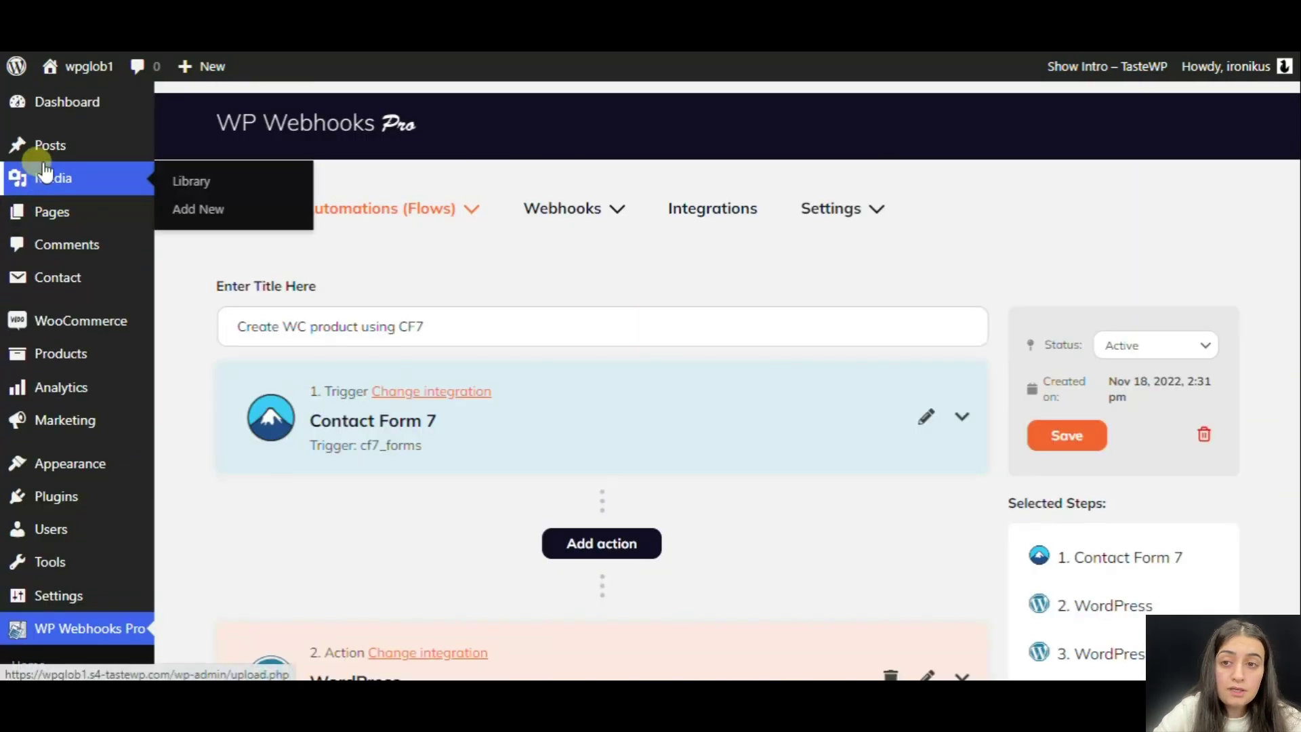
{"action": "left_click", "coordinate": [68, 183]}
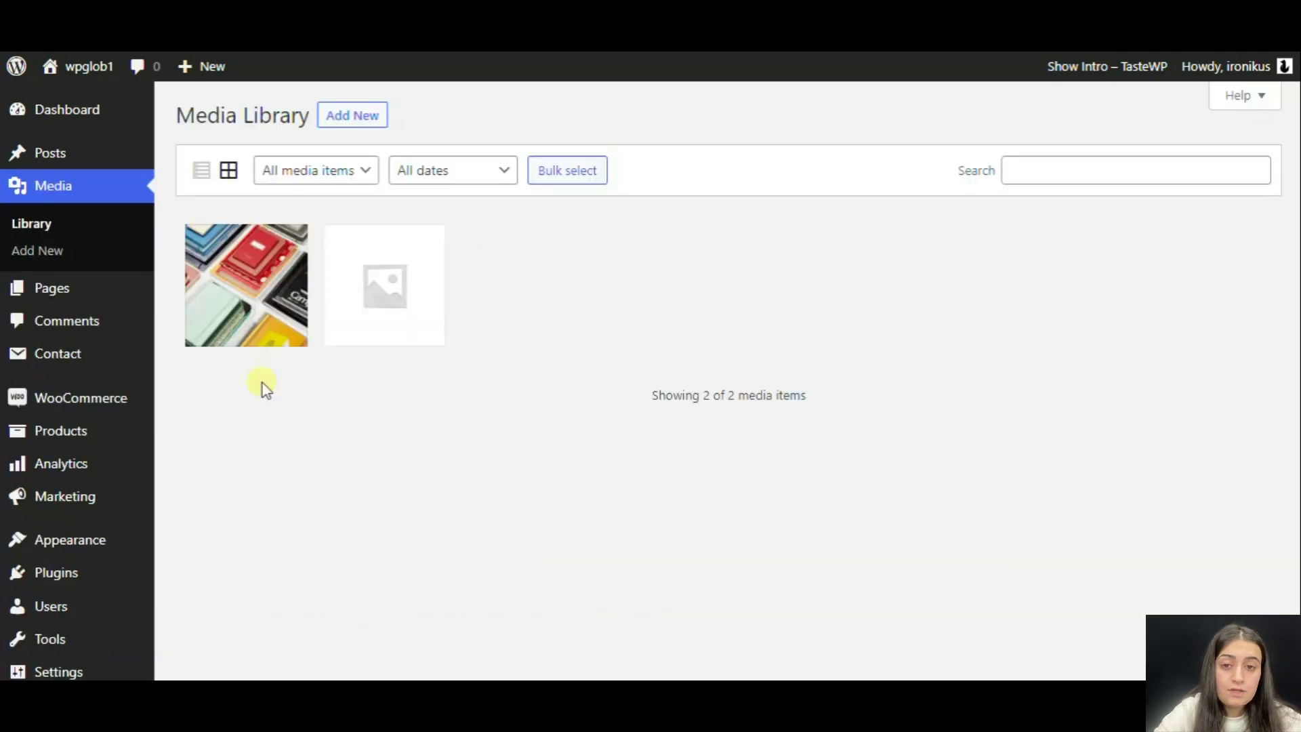
{"action": "left_click", "coordinate": [44, 437]}
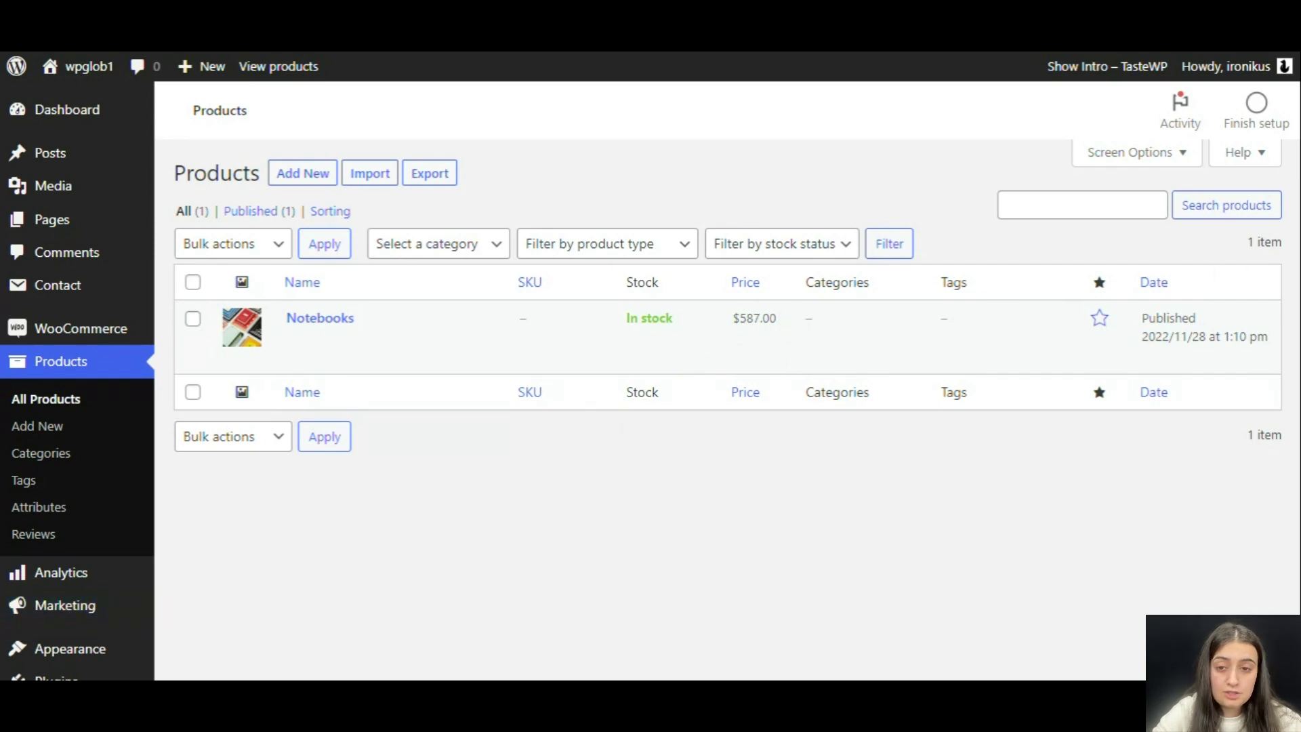
{"action": "scroll", "coordinate": [1162, 291], "scroll_direction": "down", "scroll_amount": 3}
- Edit the Create WC product using CF7 flow from the automation Flows list
{"action": "left_click", "coordinate": [95, 623]}
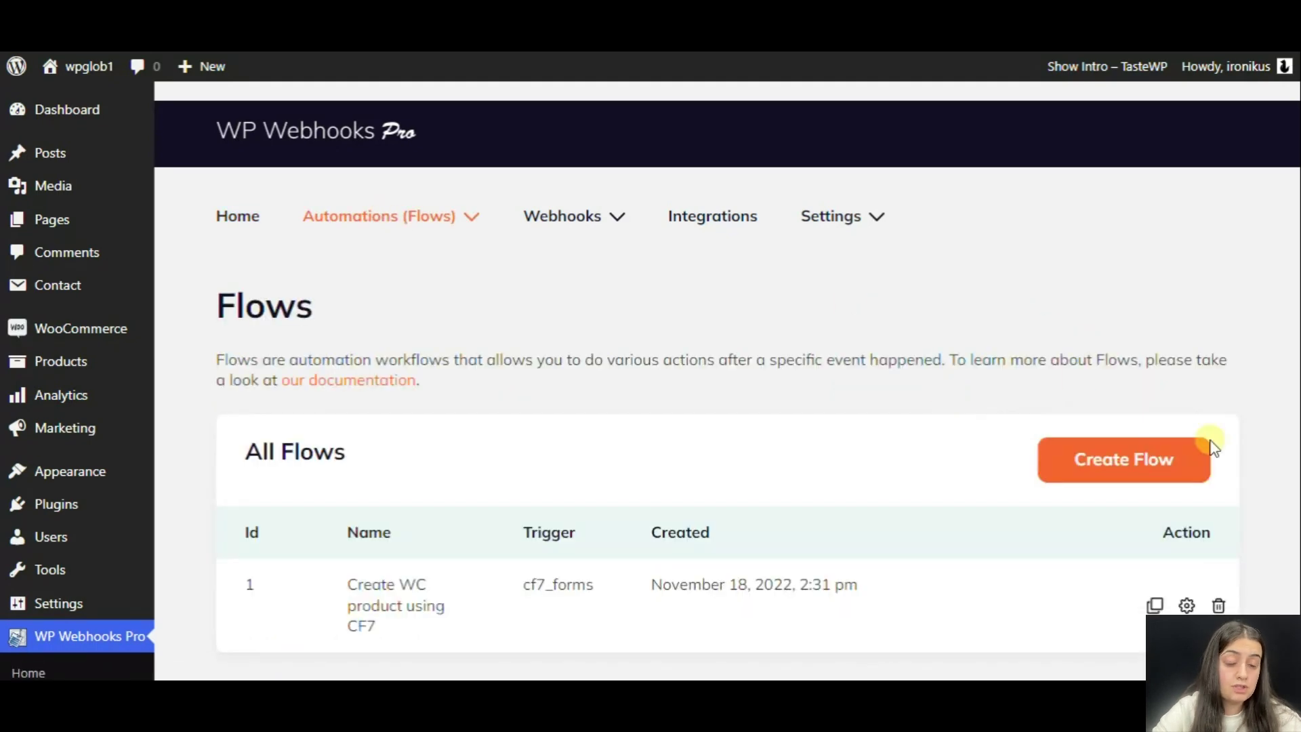
{"action": "scroll", "coordinate": [1209, 441], "scroll_direction": "down", "scroll_amount": 3}
{"action": "left_click", "coordinate": [1187, 442]}
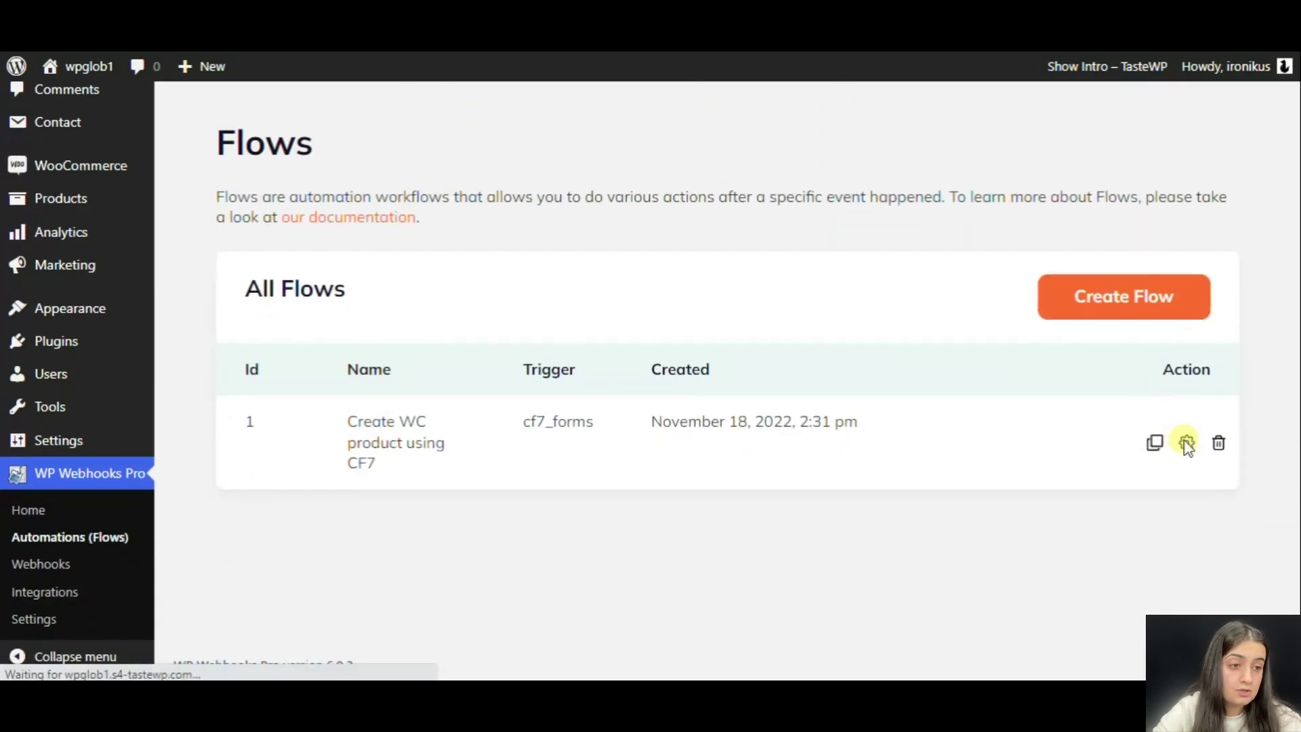